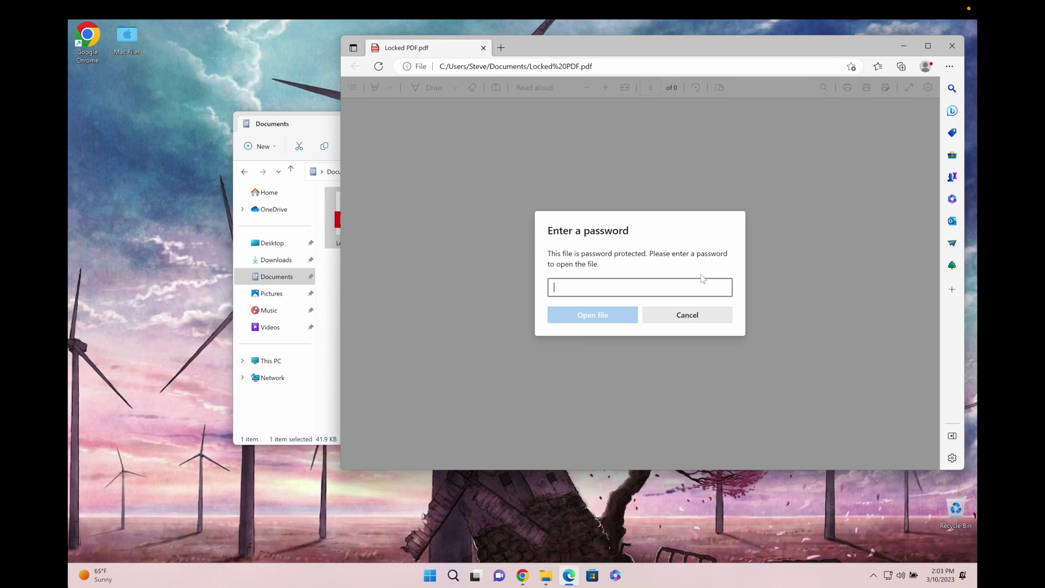
- Submit two guessed passwords for Locked PDF.pdf and reload the page; both guesses are rejected
type("password")
left_click(607, 316)
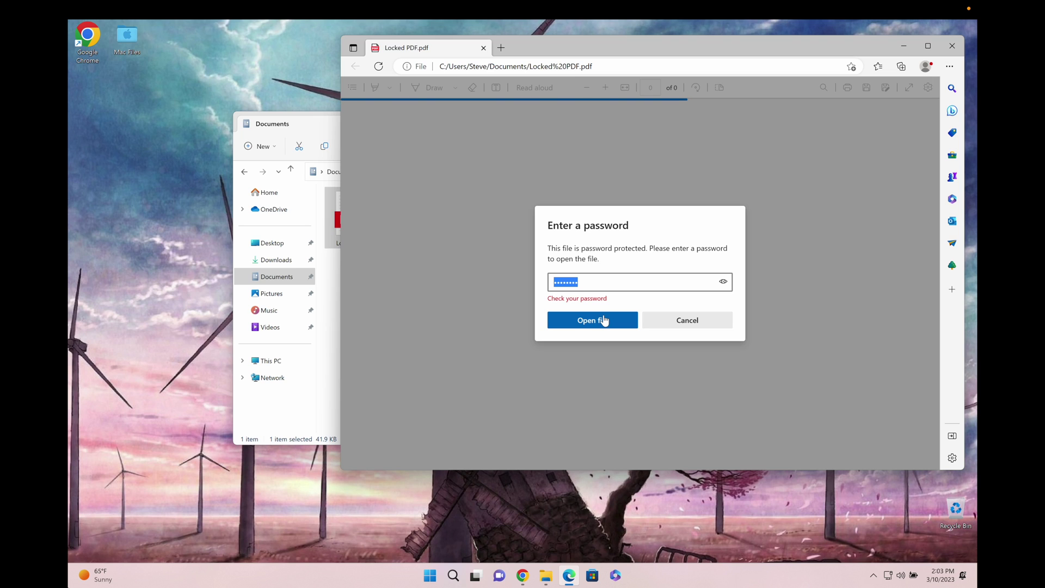
type("password1")
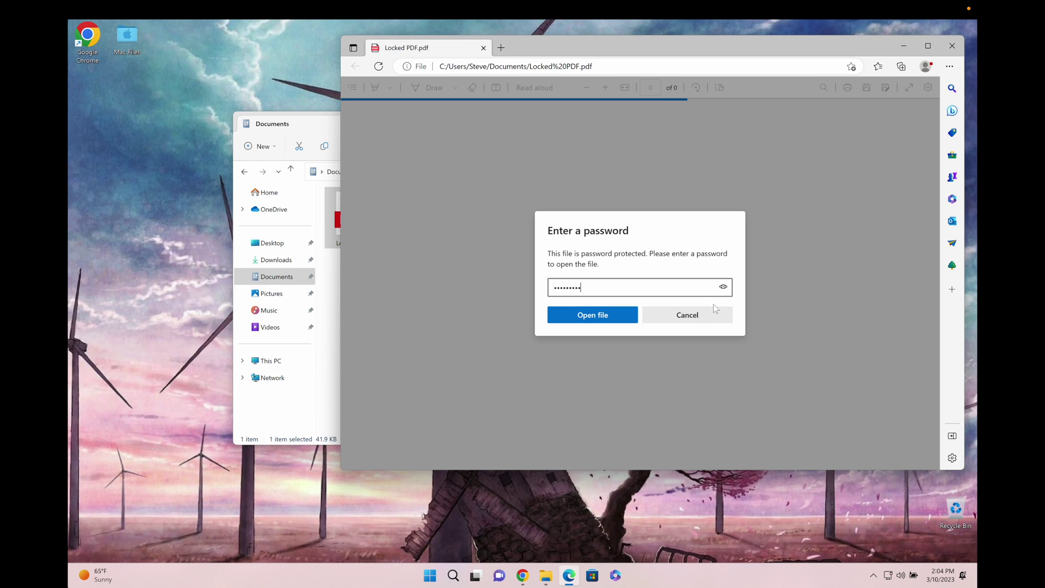
key("Return")
key("F5")
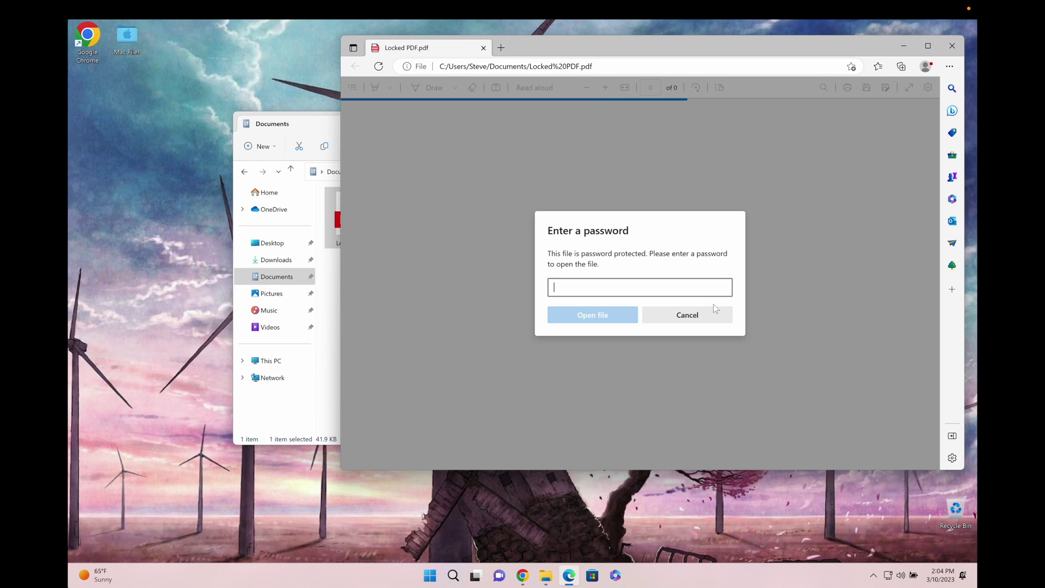
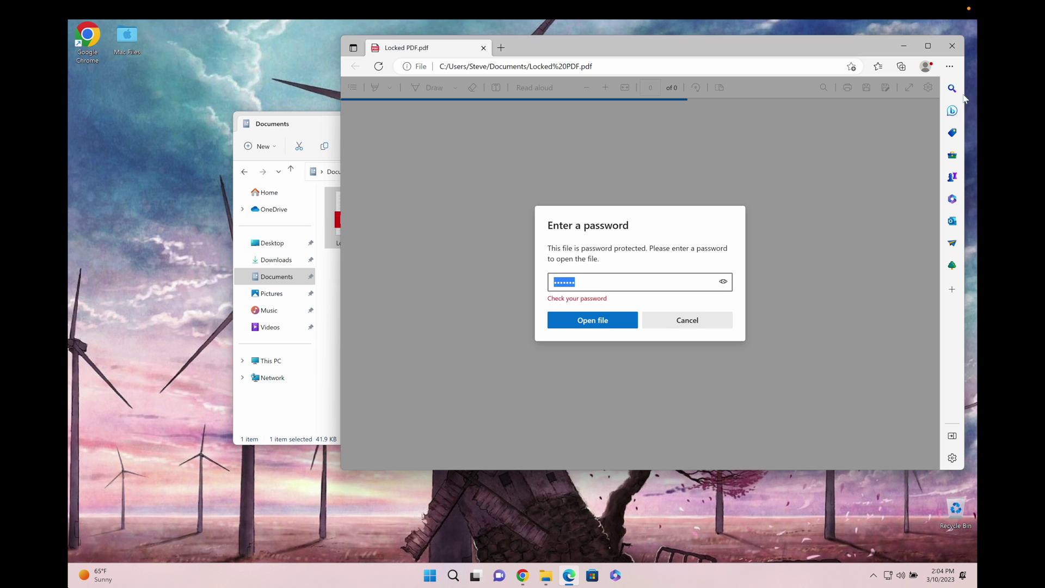
- Close the Edge window with the locked PDF, leaving the Documents folder in File Explorer
left_click(952, 46)
left_click(567, 415)
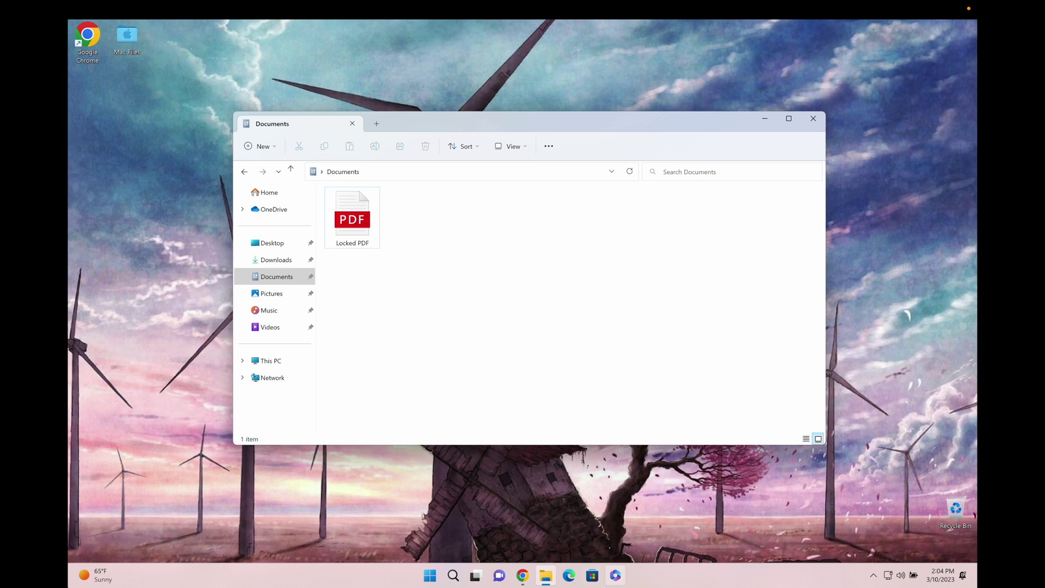
- Bring Chrome forward on the Google results tab for 'pdf unlock'
left_click(523, 575)
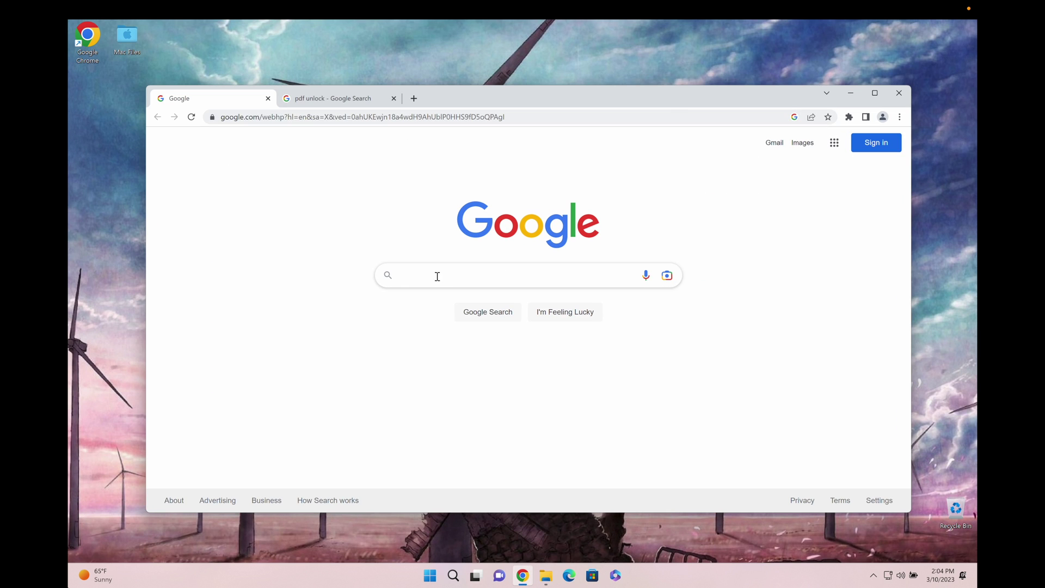
left_click(424, 275)
key("ctrl+Tab")
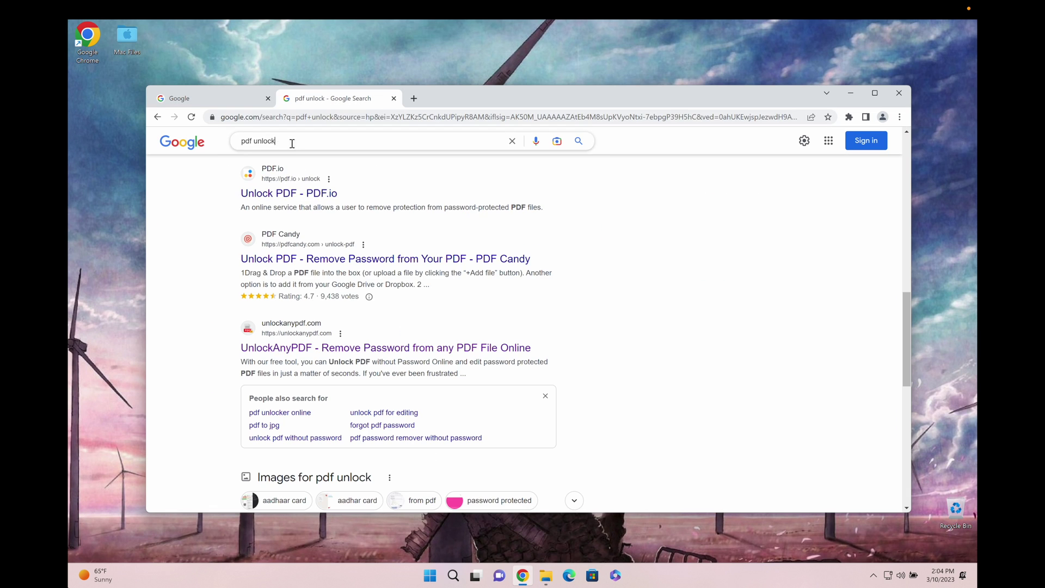
triple_click(292, 143)
scroll(225, 275, "up", 10)
left_click(278, 154)
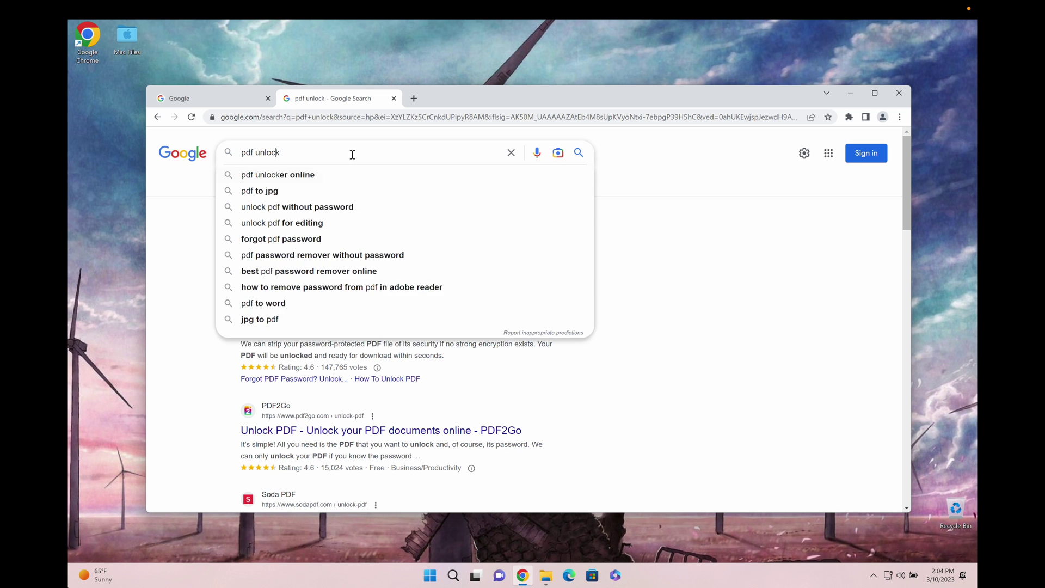
left_click(728, 238)
- Scroll down the results and open the UnlockAnyPDF link in a new background tab
scroll(684, 297, "down", 2)
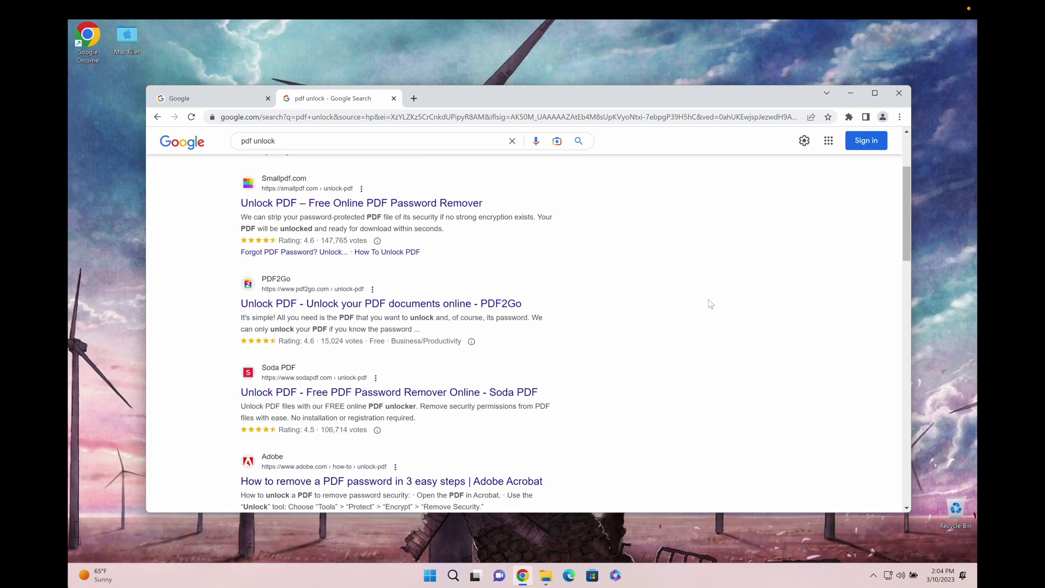
scroll(686, 297, "up", 2)
scroll(511, 384, "down", 2)
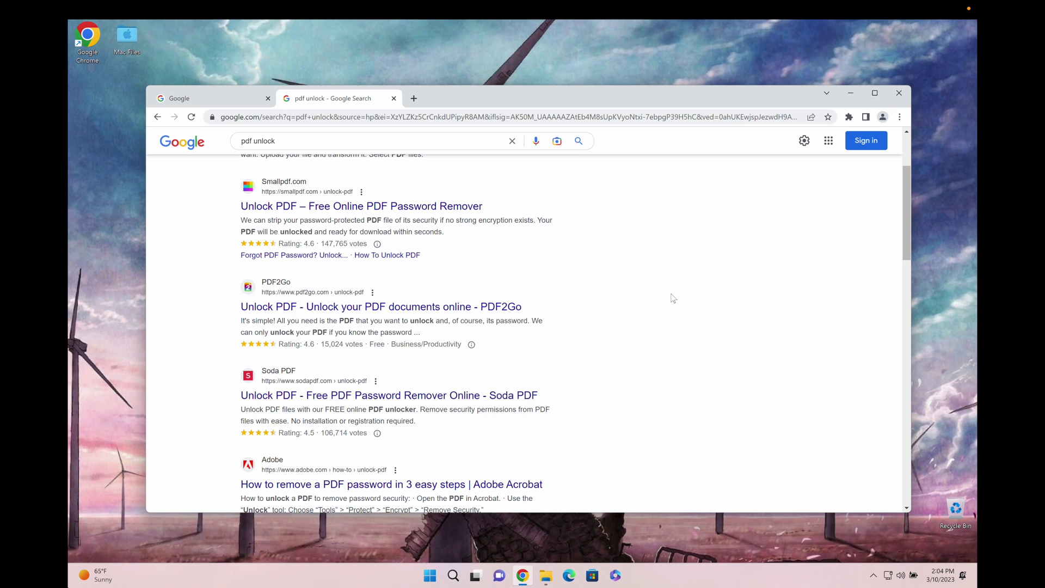
scroll(674, 298, "down", 6)
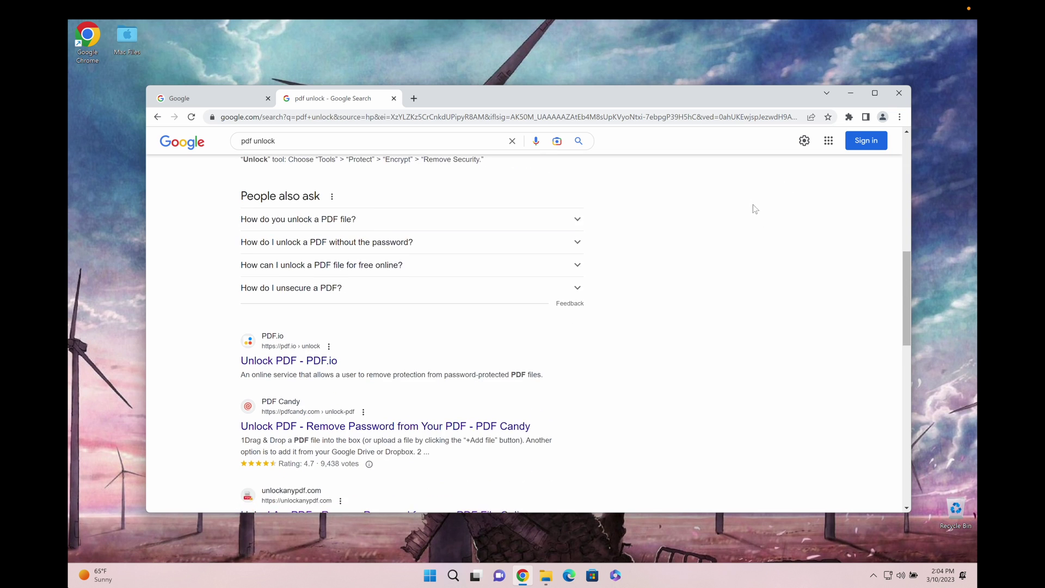
scroll(756, 208, "down", 3)
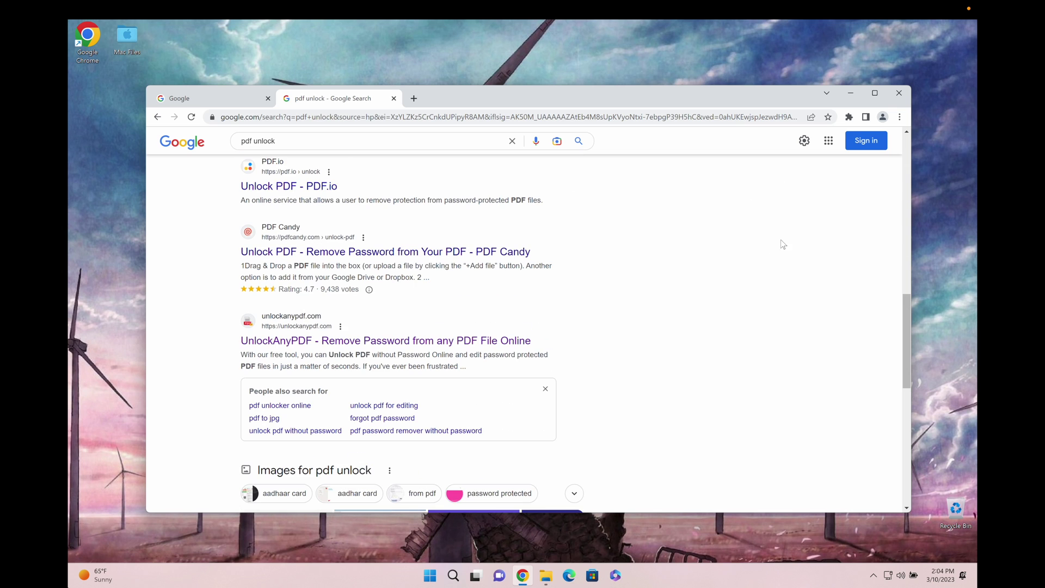
middle_click(511, 343)
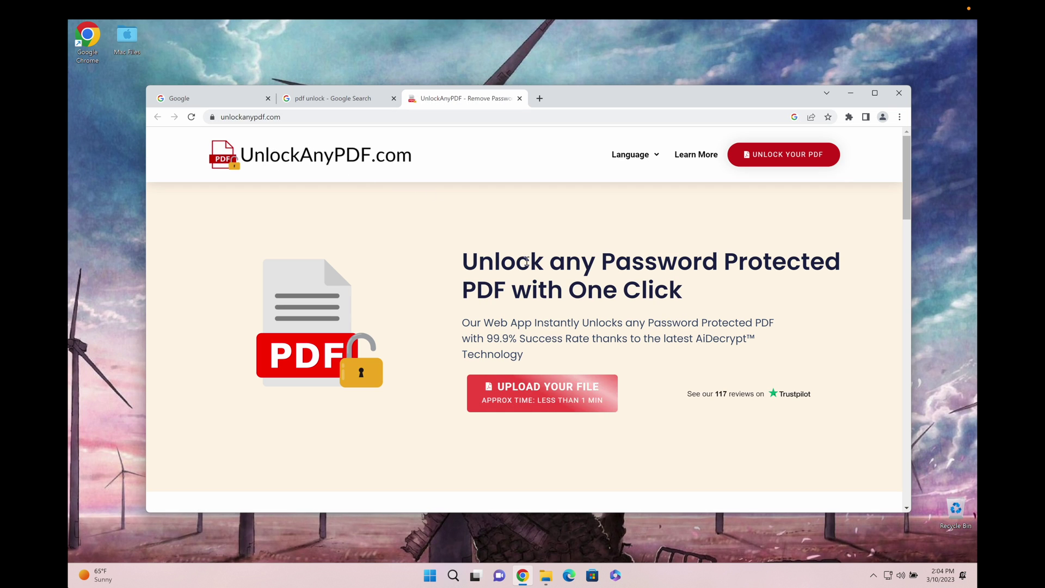
- Read through the UnlockAnyPDF page heading and its AiDecrypt™ description
left_click_drag(530, 262, 764, 258)
left_click(789, 259)
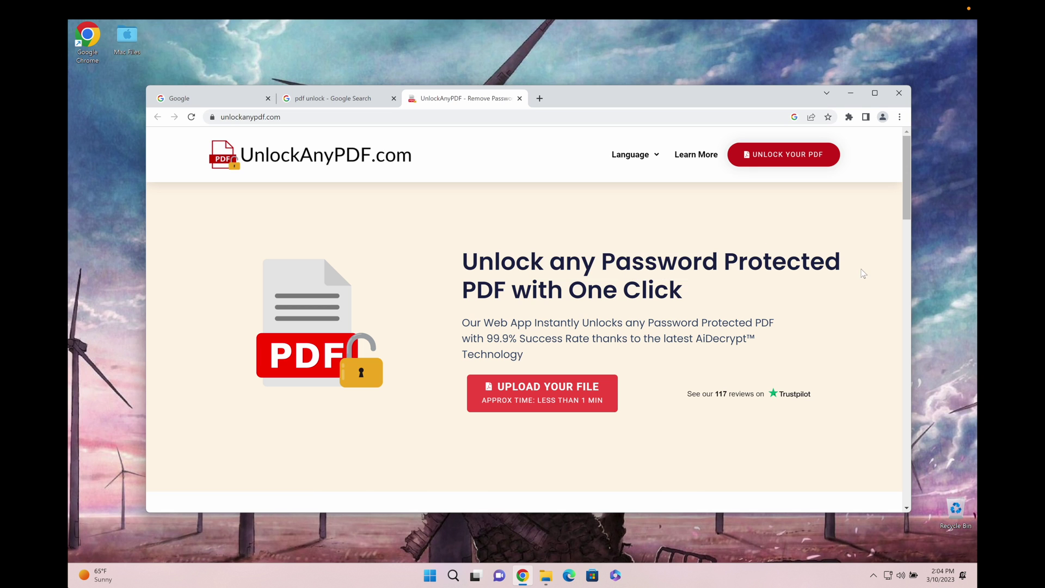
scroll(858, 277, "down", 4)
scroll(853, 280, "up", 4)
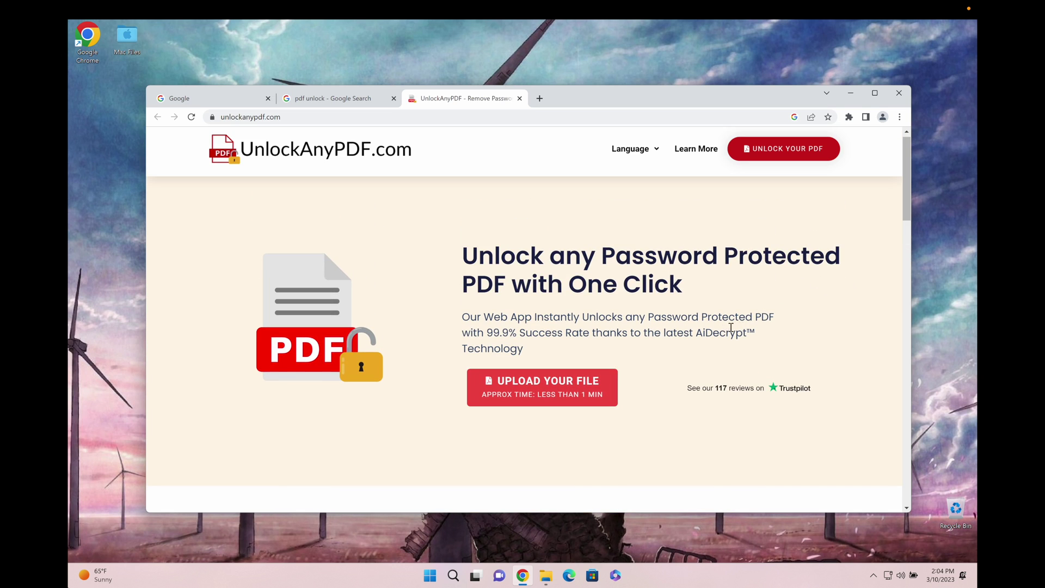
left_click_drag(695, 330, 766, 327)
left_click(758, 329)
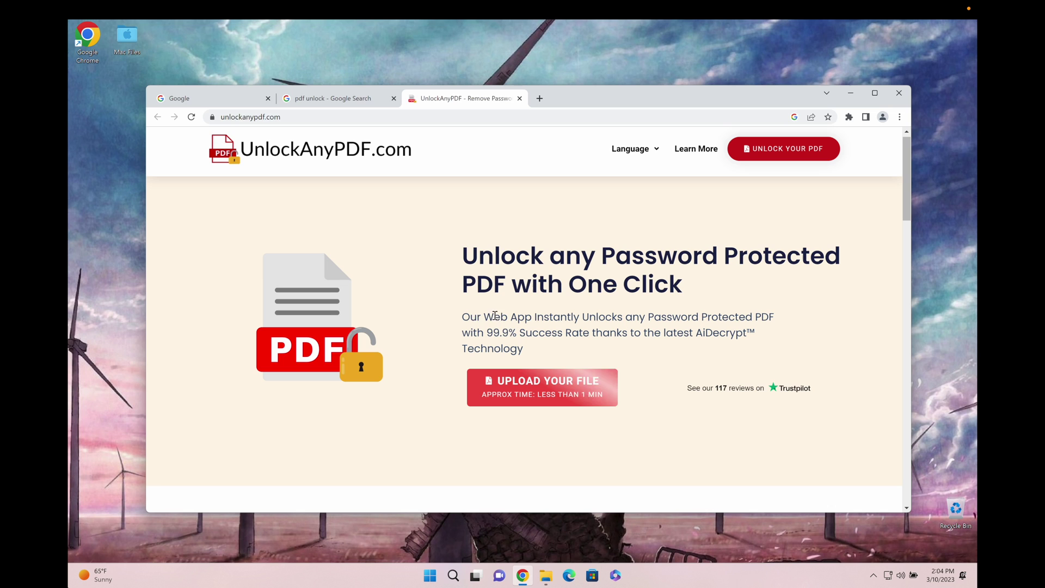
left_click_drag(470, 317, 777, 320)
left_click(570, 316)
left_click(779, 320)
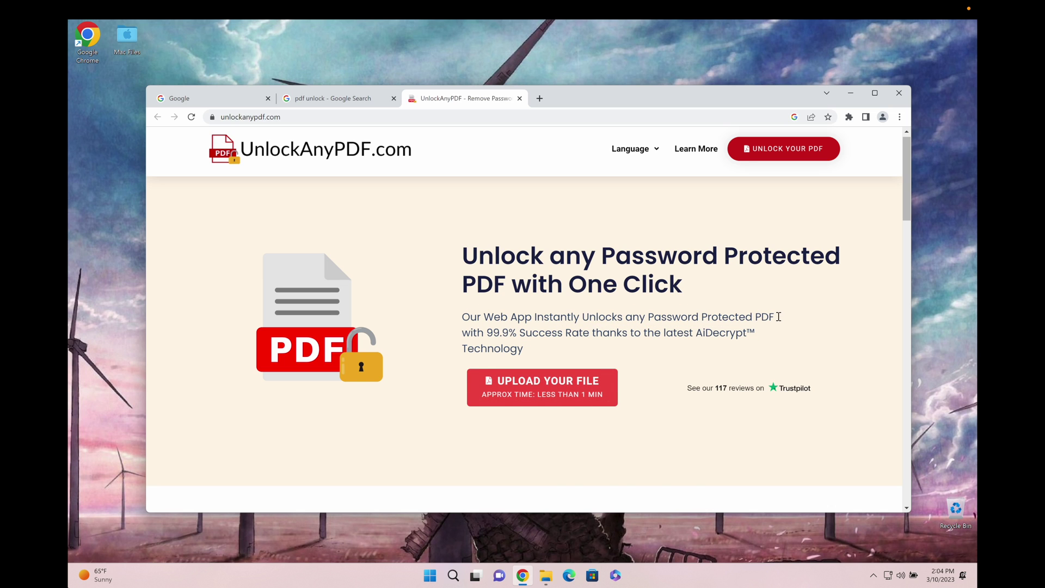
scroll(779, 317, "down", 4)
scroll(715, 260, "up", 4)
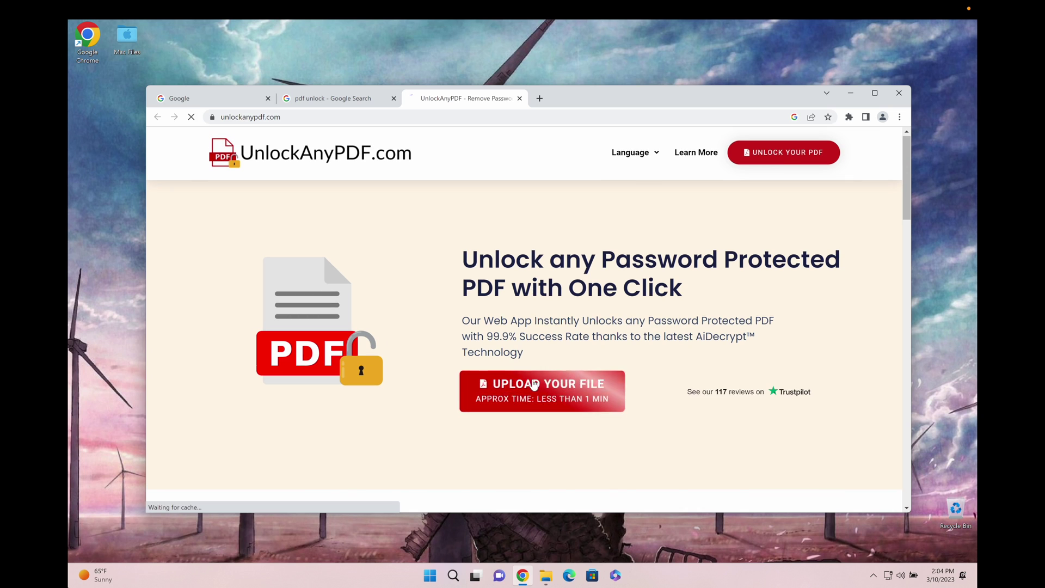
- Open the unlock form and fill Name and Email from the browser's saved entries
left_click(498, 384)
left_click(381, 342)
left_click(376, 366)
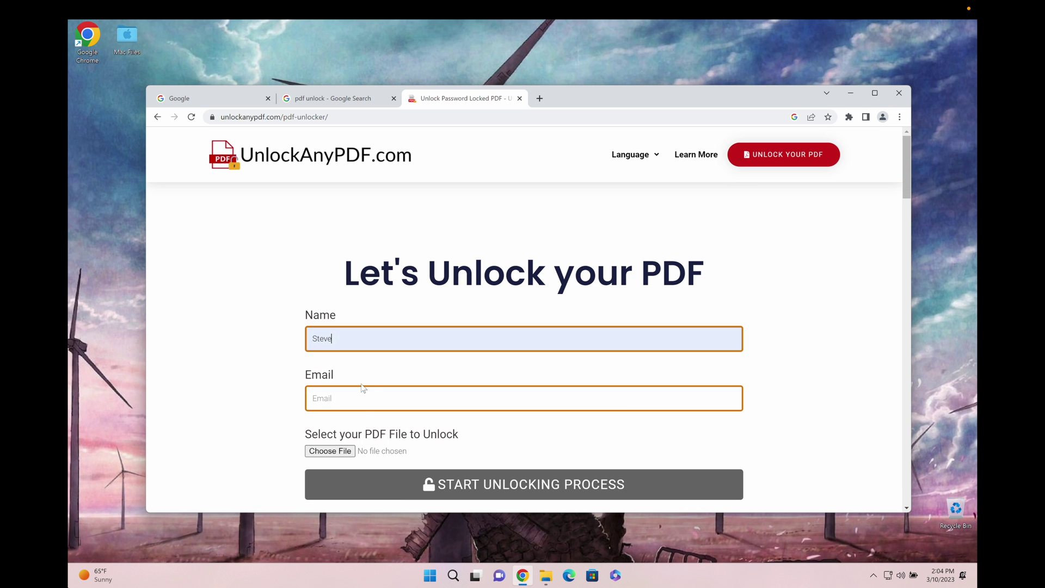
left_click(361, 400)
left_click(376, 430)
- Attach Locked PDF.pdf as the file to unlock
left_click(330, 451)
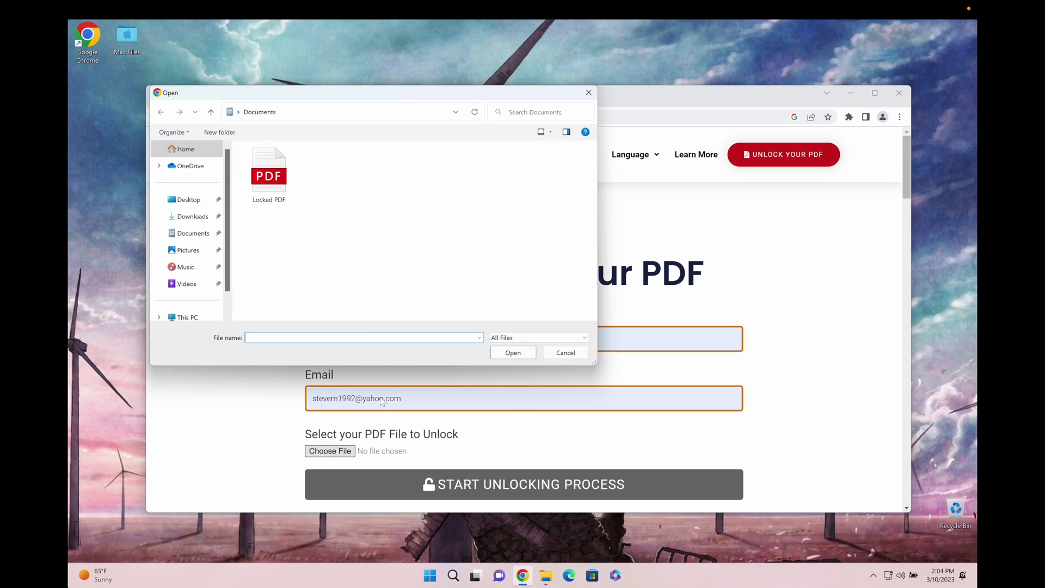
double_click(283, 190)
scroll(298, 196, "down", 2)
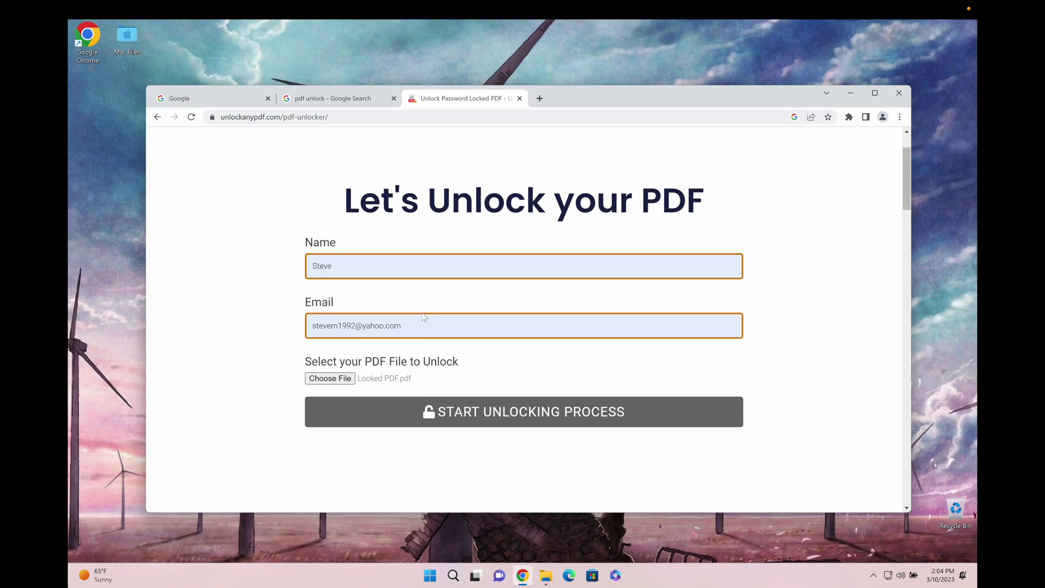
scroll(359, 174, "up", 2)
- Open the UnlockAnyPDF home page in a new tab and read its promise to delete uploaded data
middle_click(277, 159)
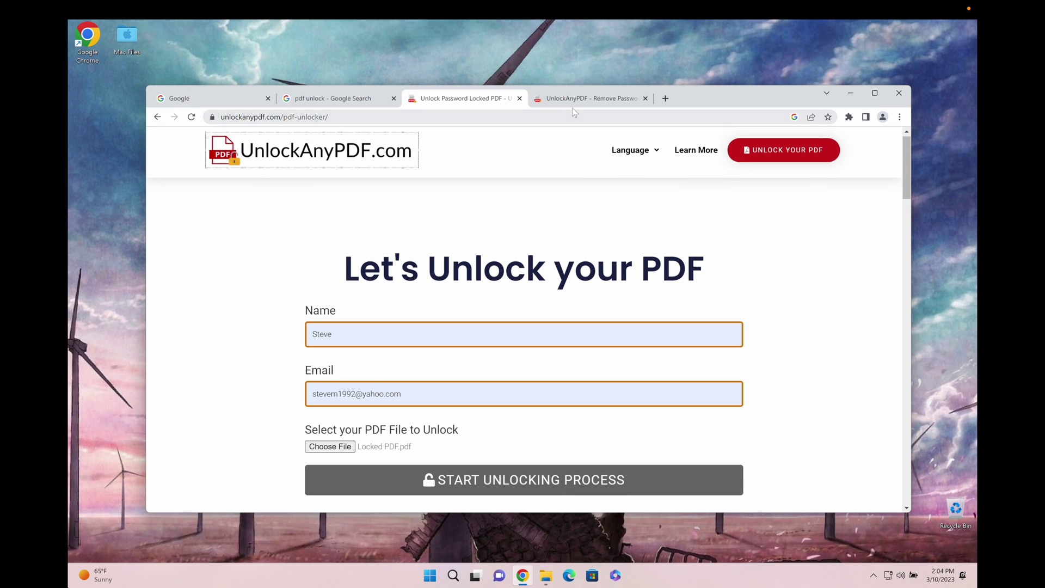
left_click(577, 100)
scroll(673, 438, "down", 15)
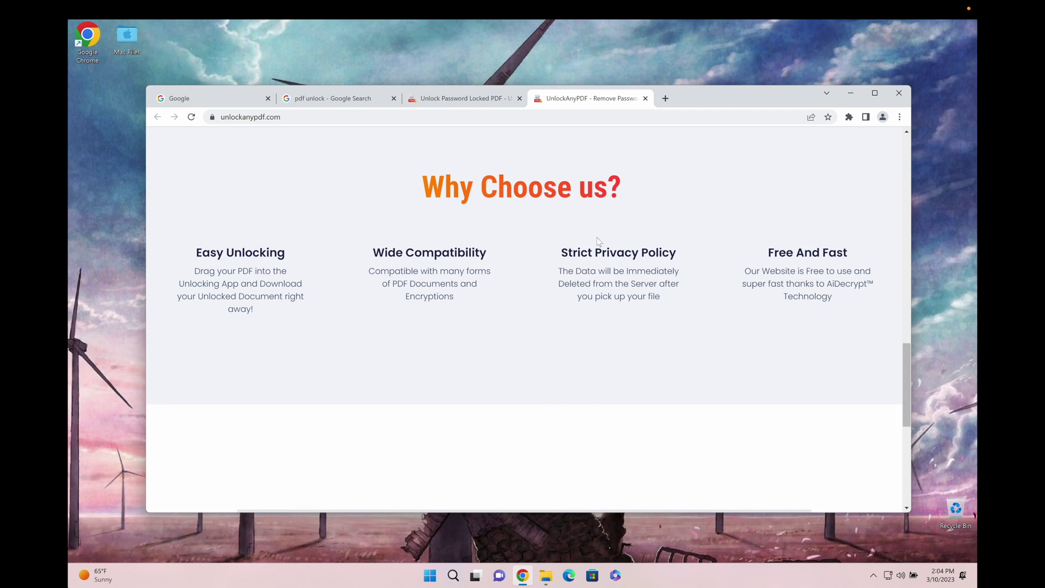
left_click_drag(559, 269, 671, 294)
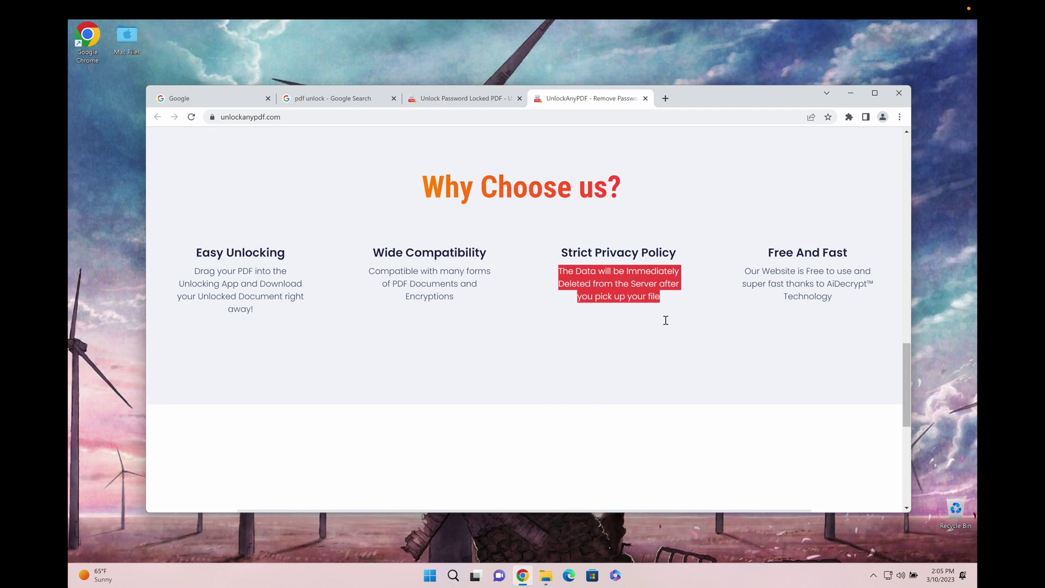
scroll(666, 320, "down", 7)
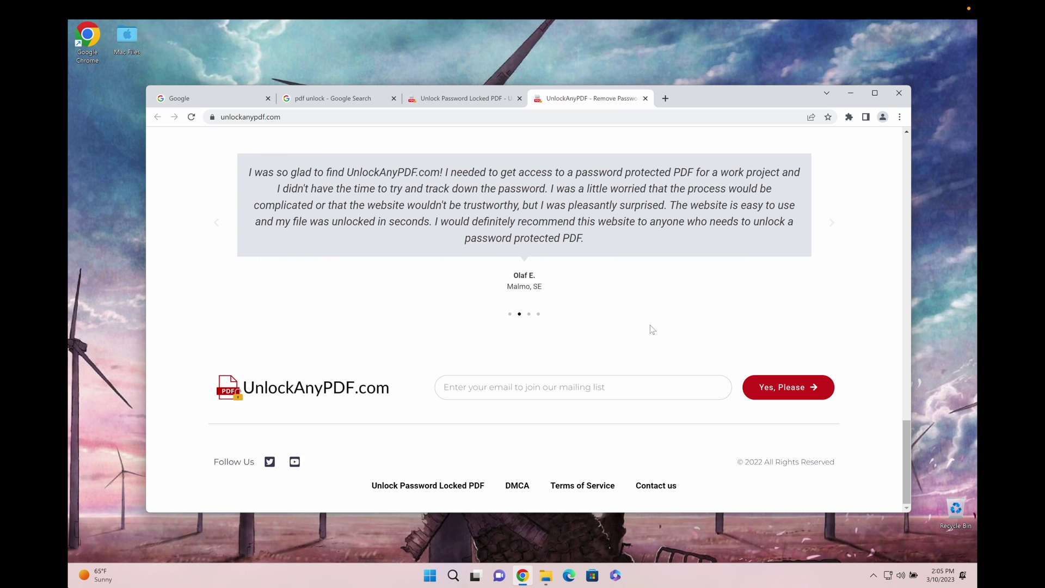
scroll(653, 329, "up", 15)
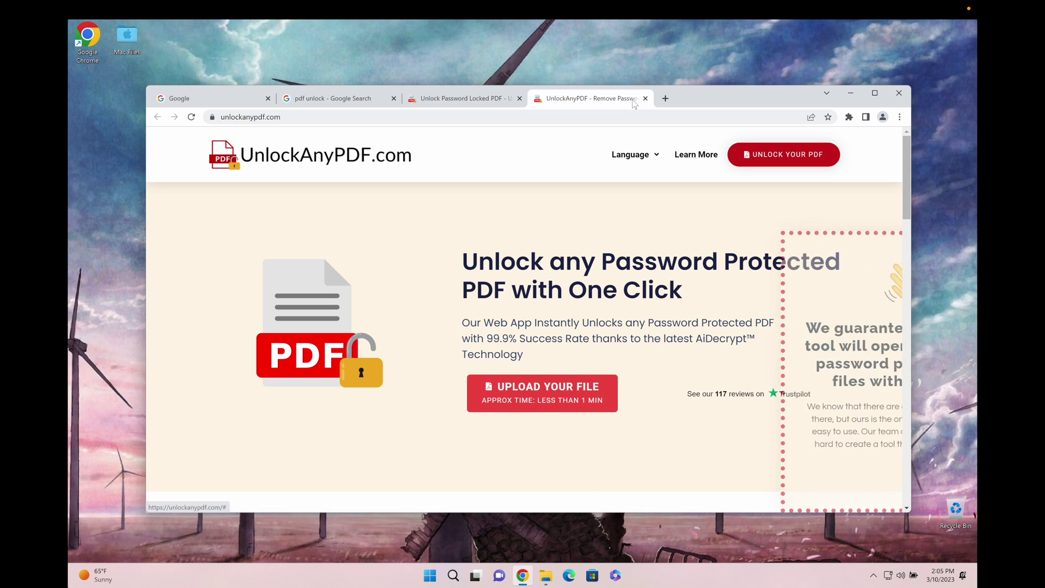
- Close the extra home page tab and start unlocking Locked PDF.pdf until 'Your PDF has been Unlocked!' appears
left_click(645, 98)
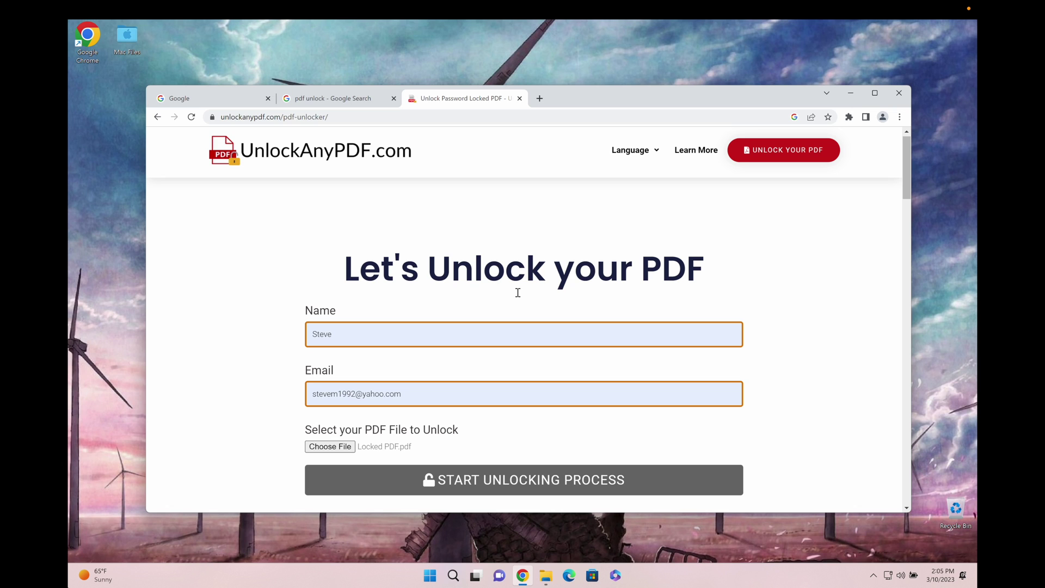
scroll(517, 288, "down", 1)
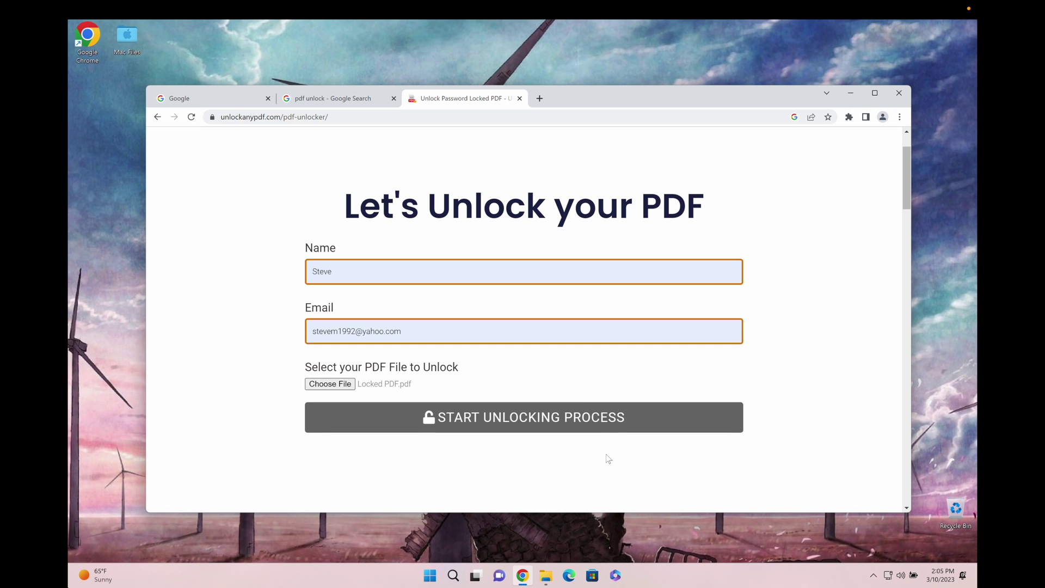
left_click(479, 430)
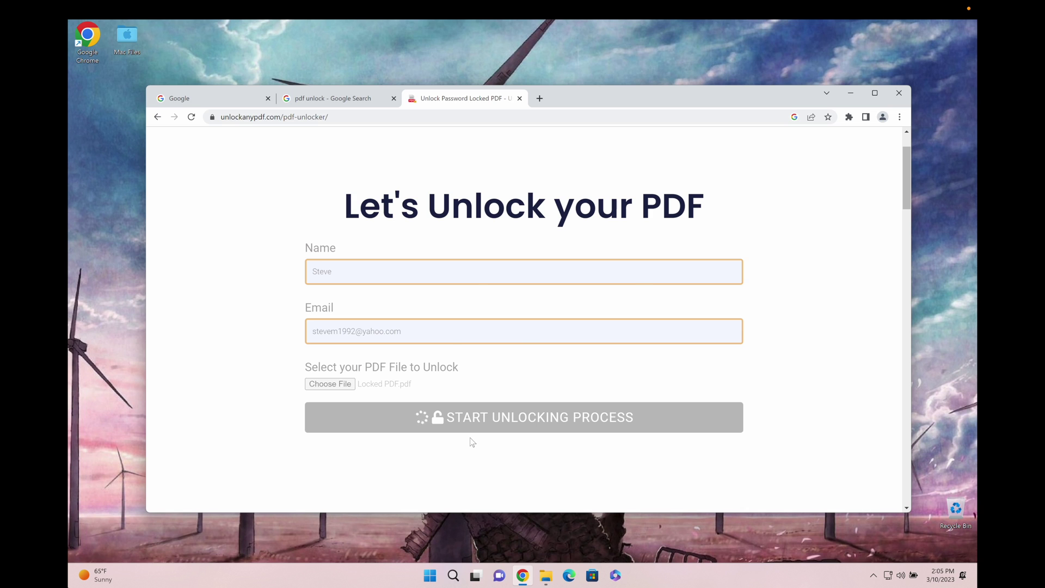
scroll(632, 266, "down", 5)
scroll(681, 273, "up", 4)
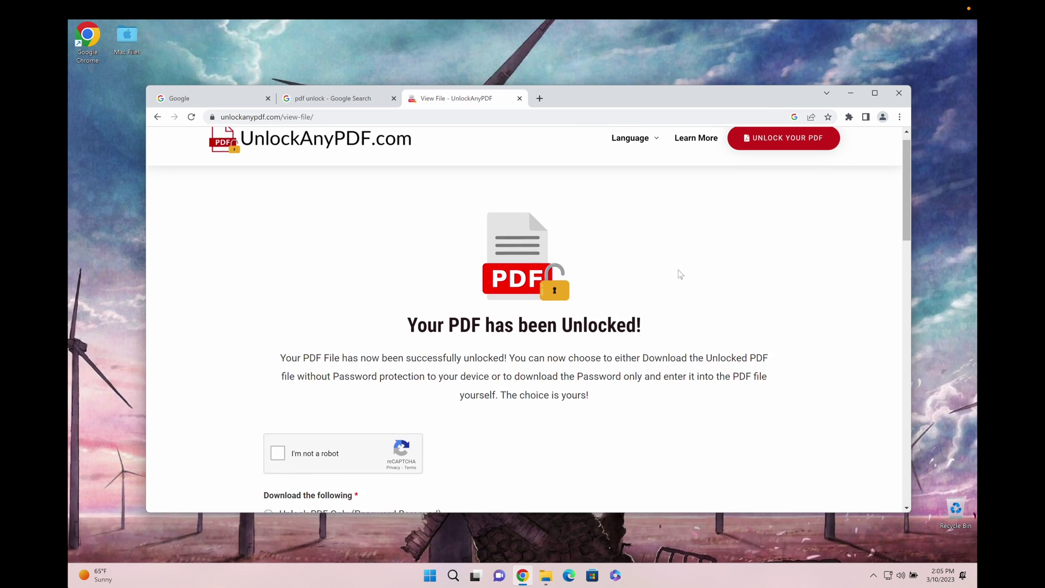
left_click_drag(279, 361, 623, 380)
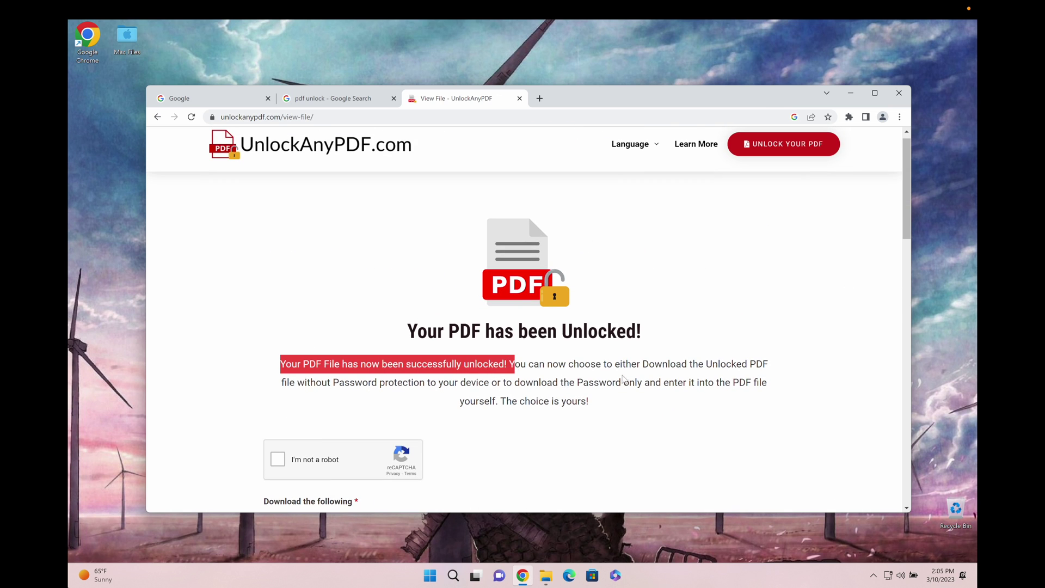
- Pass the reCAPTCHA 'I'm not a robot' check on the results page
left_click(624, 380)
scroll(621, 305, "down", 10)
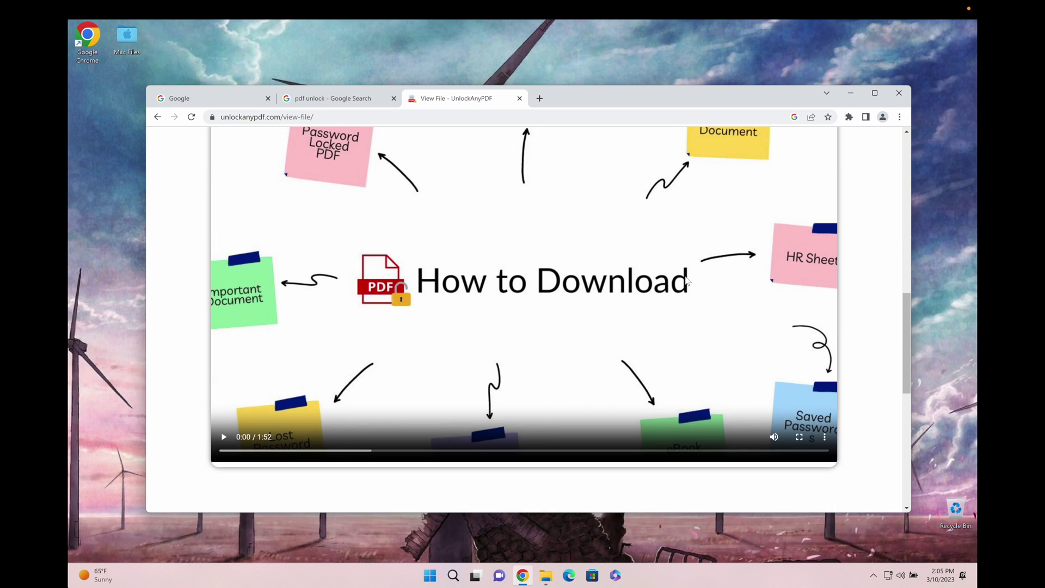
scroll(678, 267, "up", 3)
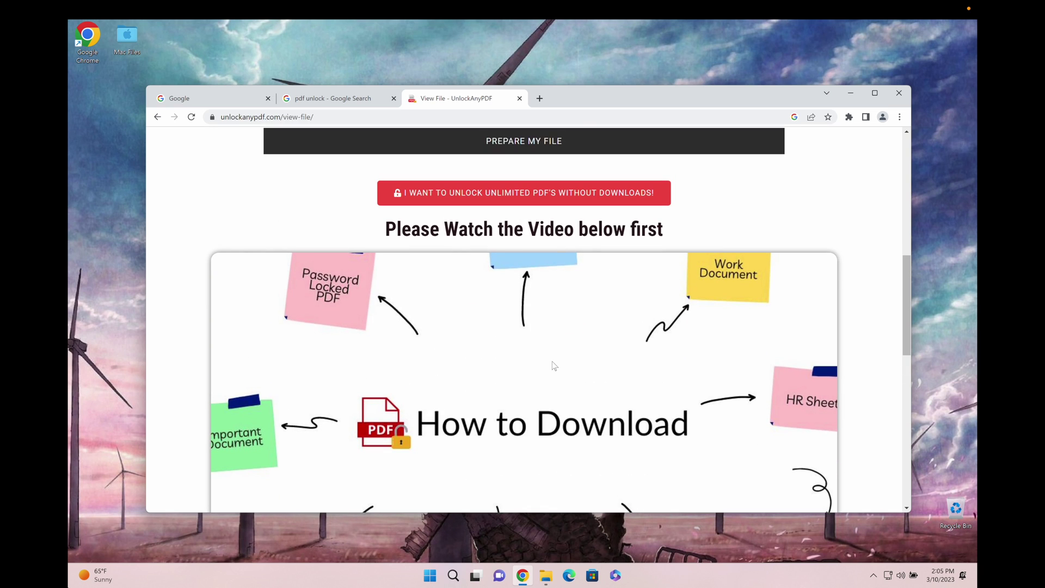
scroll(536, 378, "up", 2)
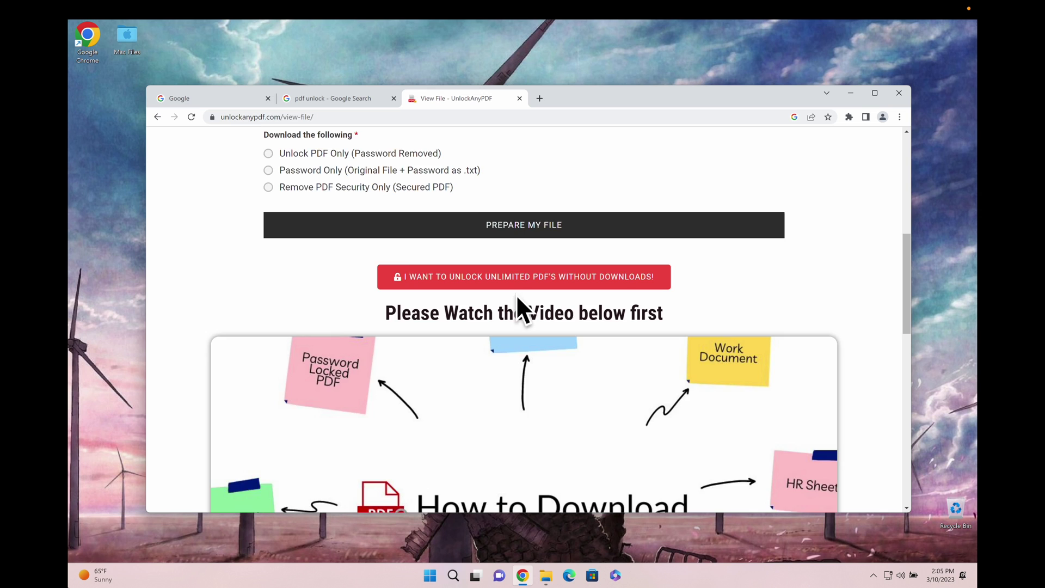
scroll(599, 316, "up", 6)
scroll(357, 269, "down", 4)
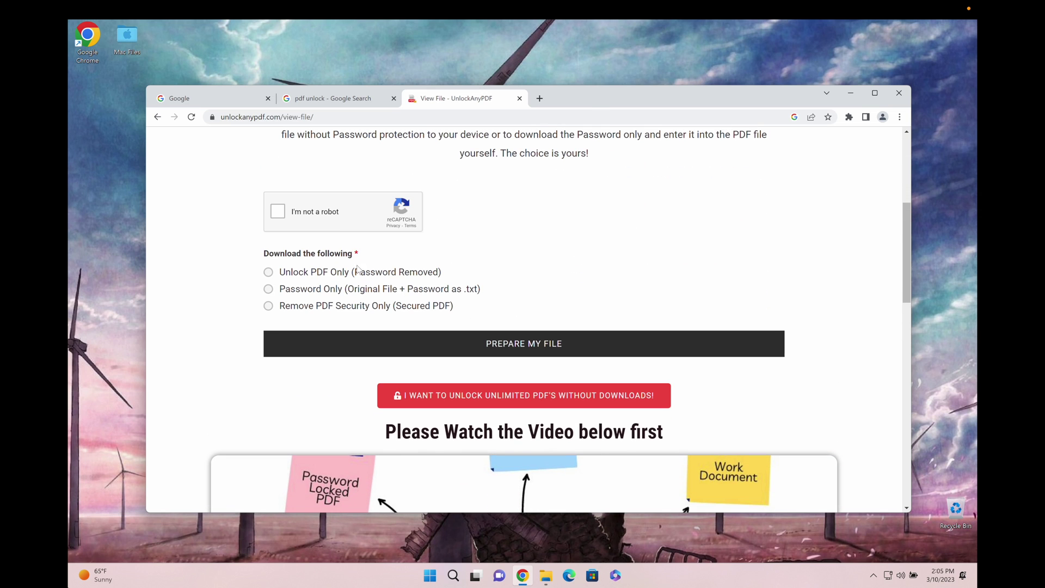
left_click(323, 216)
- Choose 'Password Only (Original File + Password as .txt)' and prepare the file for download
left_click_drag(280, 271, 439, 272)
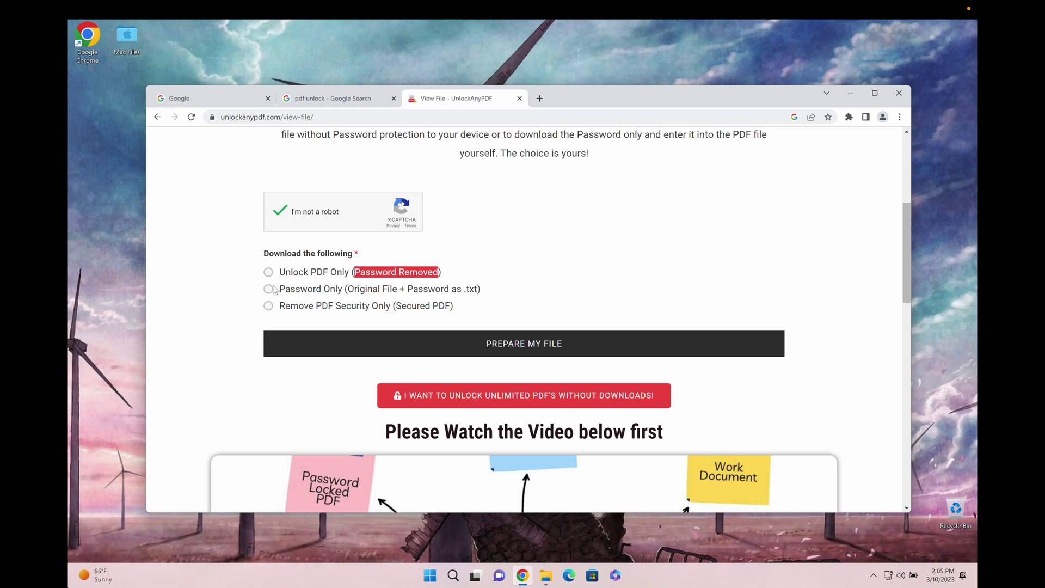
left_click_drag(279, 288, 485, 294)
left_click(551, 304)
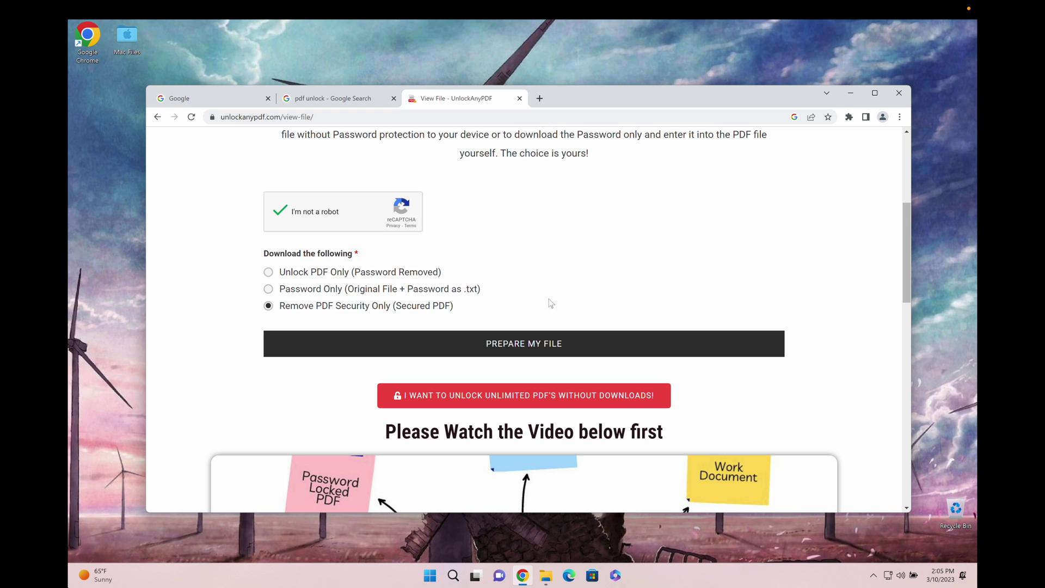
left_click(282, 290)
left_click(548, 343)
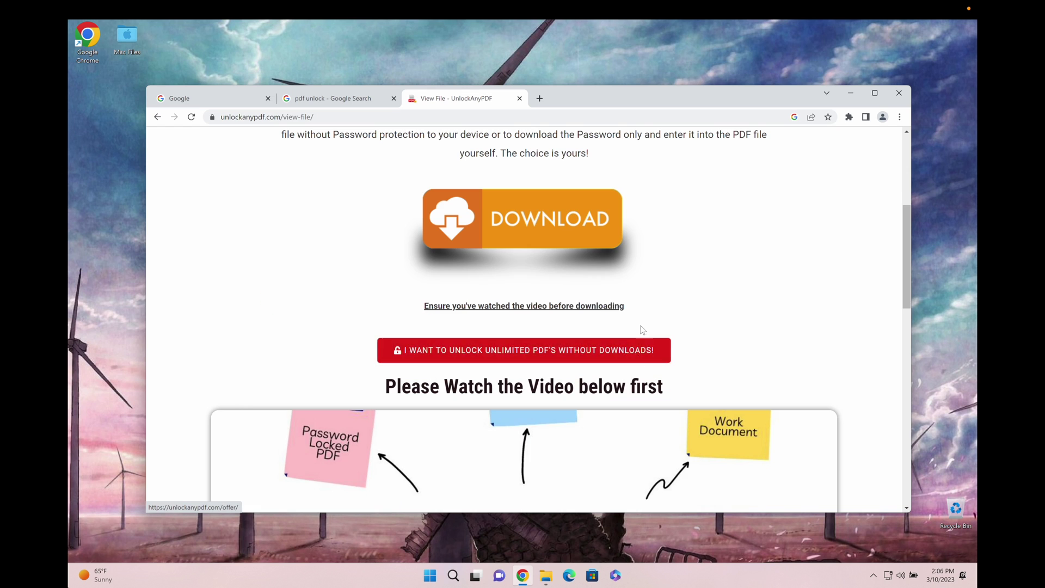
scroll(758, 331, "up", 1)
scroll(756, 328, "up", 1)
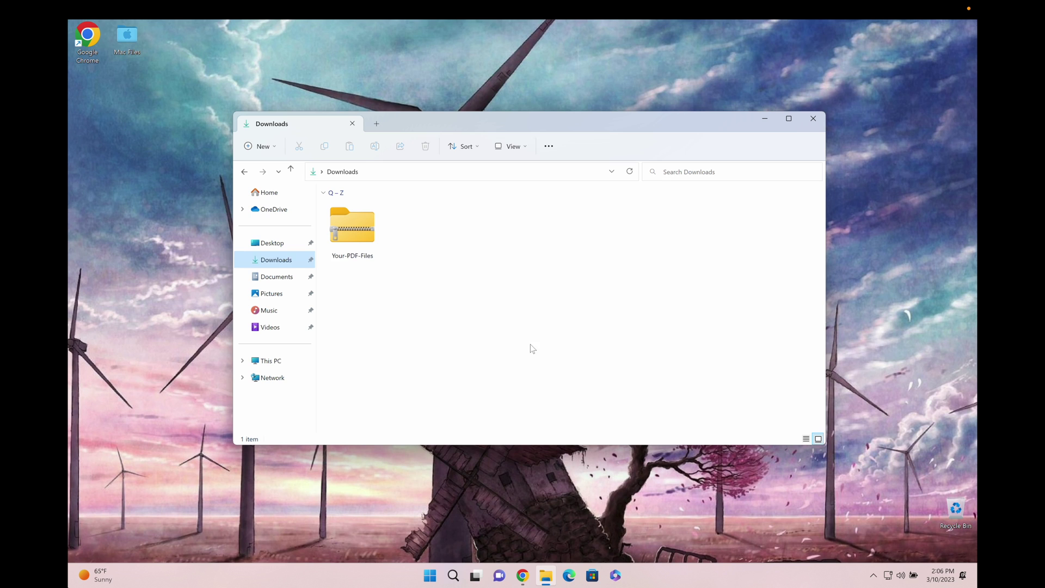
- Open the Important PDF-ORIGINAL invoice from the Your-PDF-Files zip, try a guessed password, then open PDF-Password
double_click(357, 234)
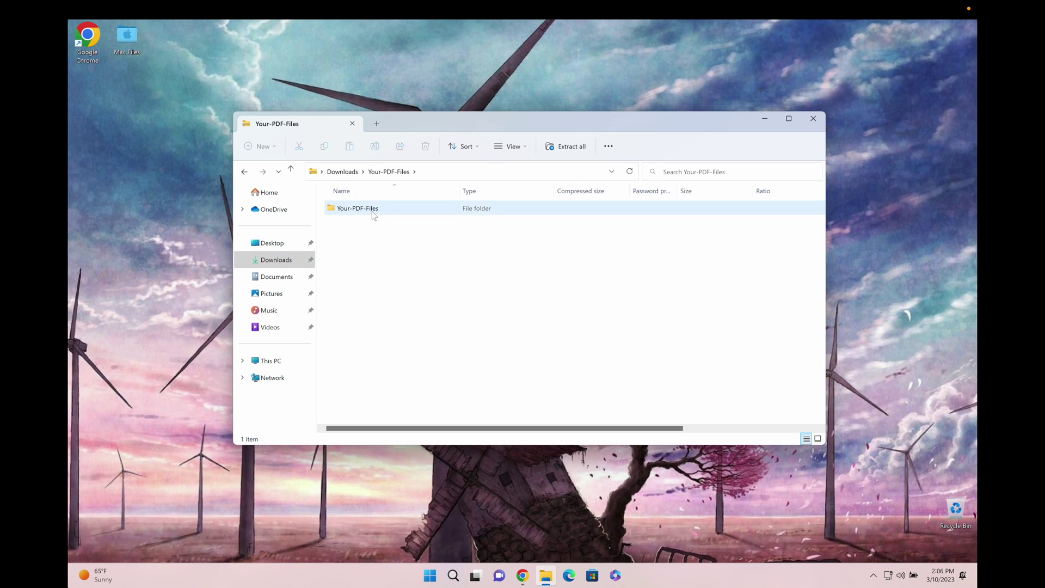
double_click(400, 208)
double_click(401, 210)
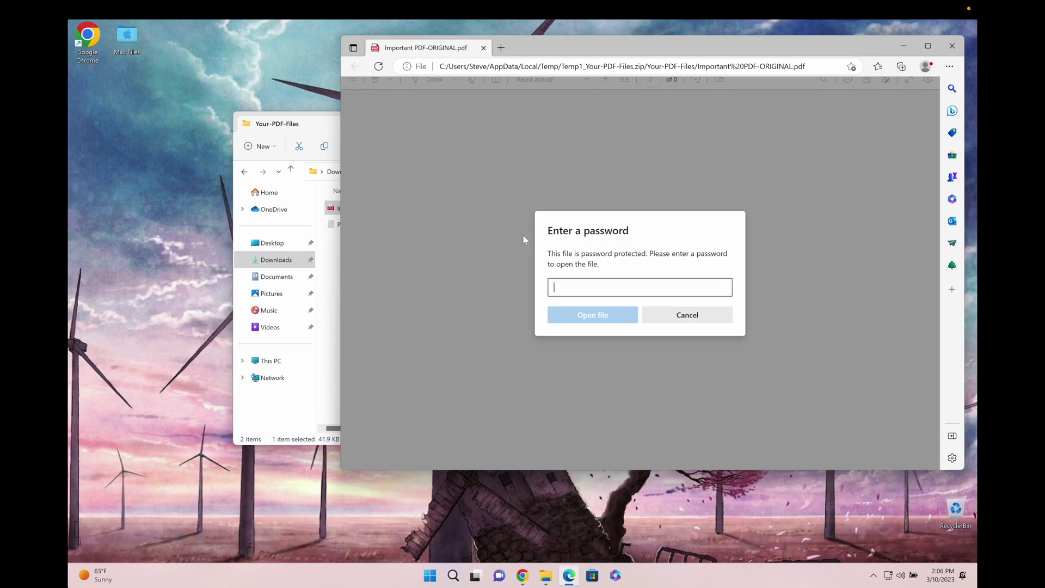
type("password123")
key("Return")
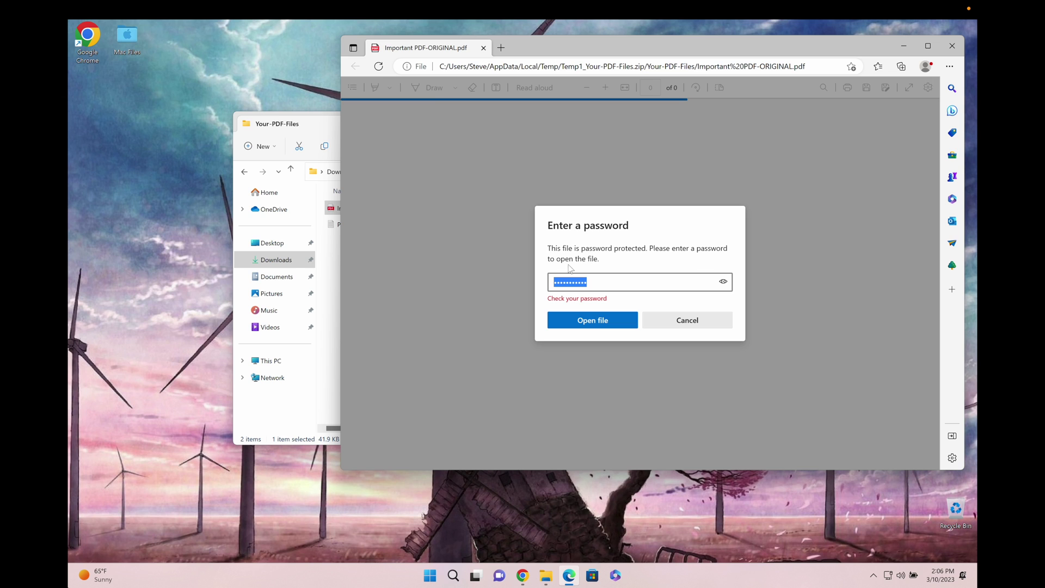
left_click(335, 123)
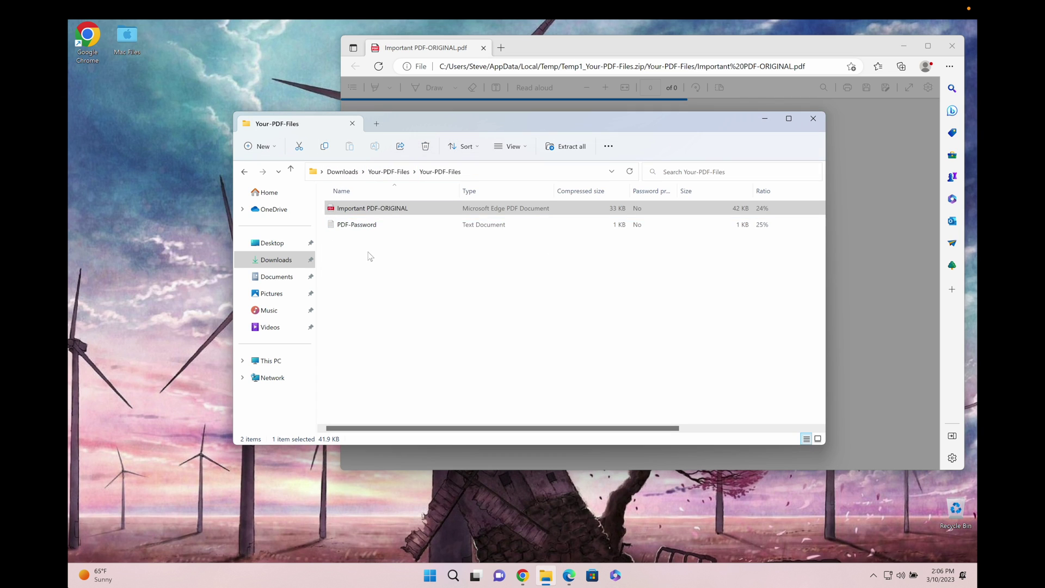
double_click(357, 225)
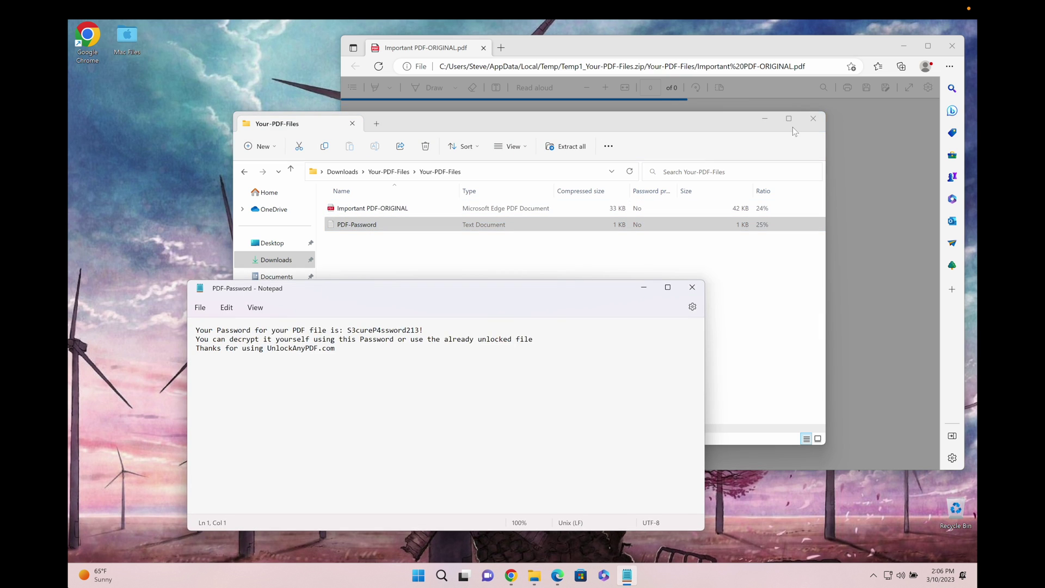
- Close the Your-PDF-Files folder and copy the password from the Notepad file
left_click(814, 119)
left_click_drag(349, 328, 422, 328)
right_click(424, 327)
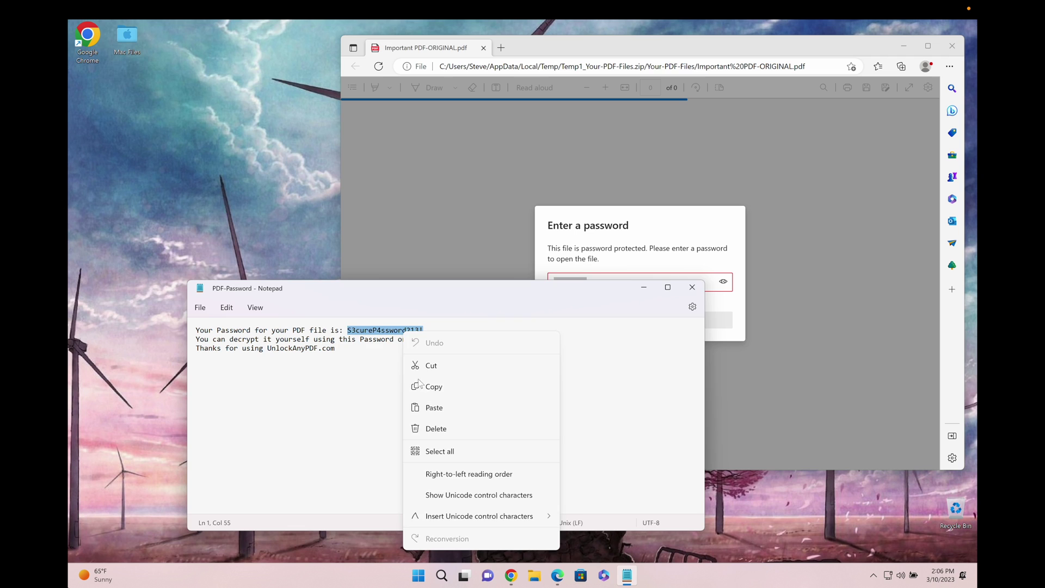
left_click(436, 366)
- Replace the Edge password field's entry with the copied password and open the invoice
right_click(608, 290)
left_click(645, 437)
right_click(610, 283)
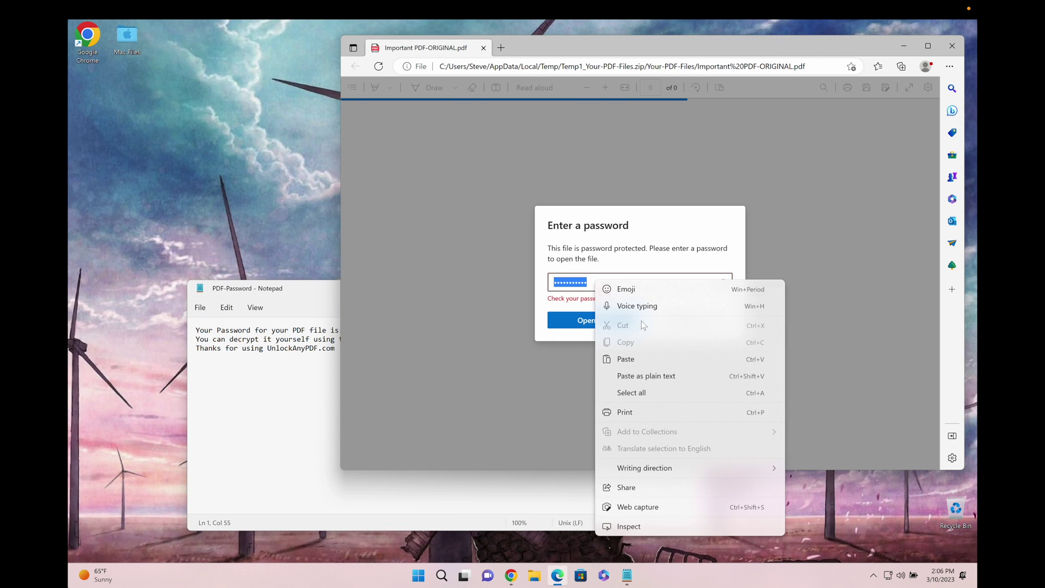
left_click(640, 394)
left_click(596, 315)
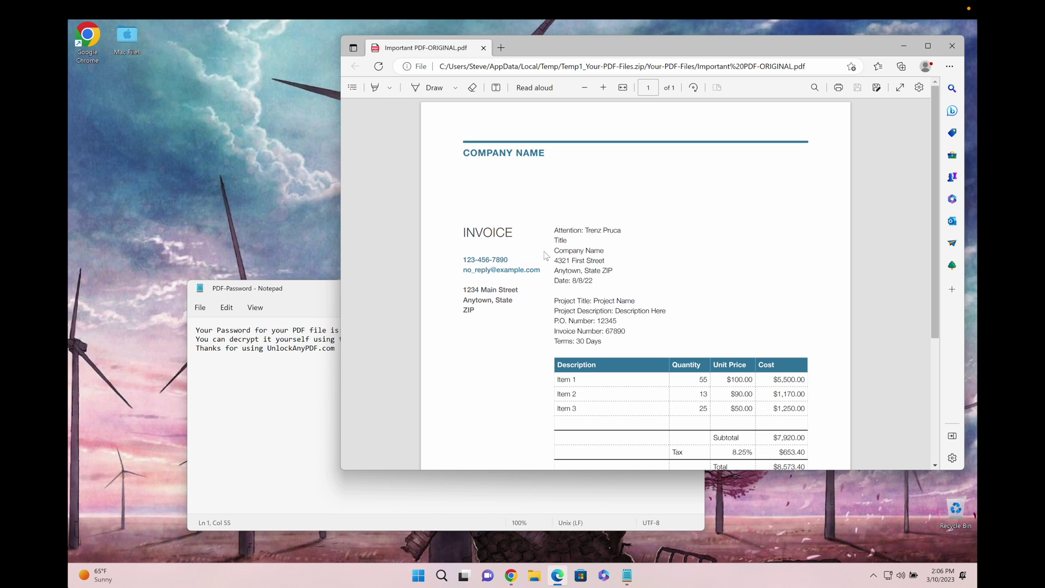
- Preview the invoice in Print, cancel, look over the invoice, and close Edge
left_click(843, 89)
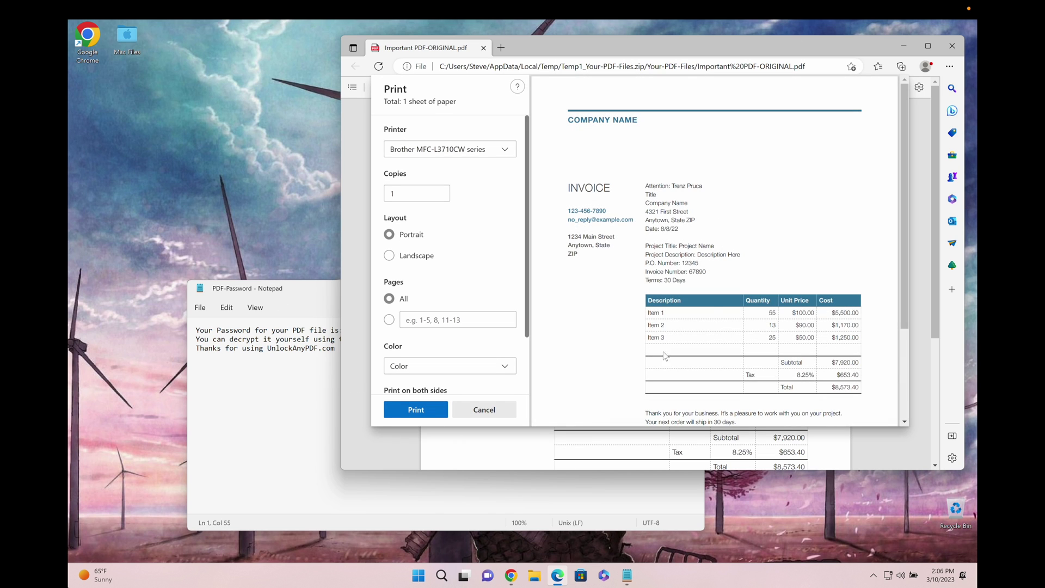
scroll(665, 356, "down", 5)
left_click(502, 412)
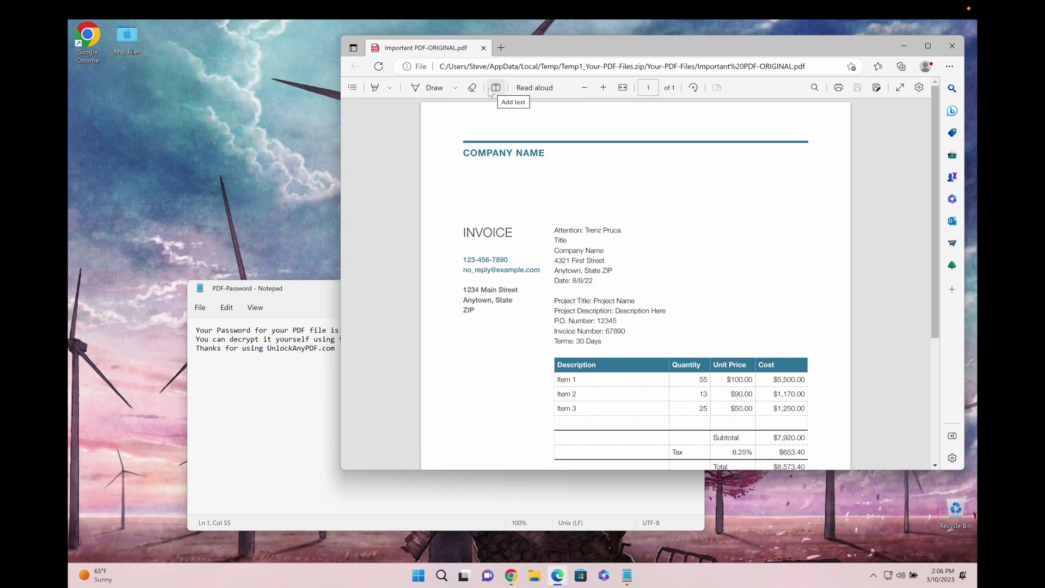
scroll(746, 321, "down", 2)
scroll(735, 307, "up", 1)
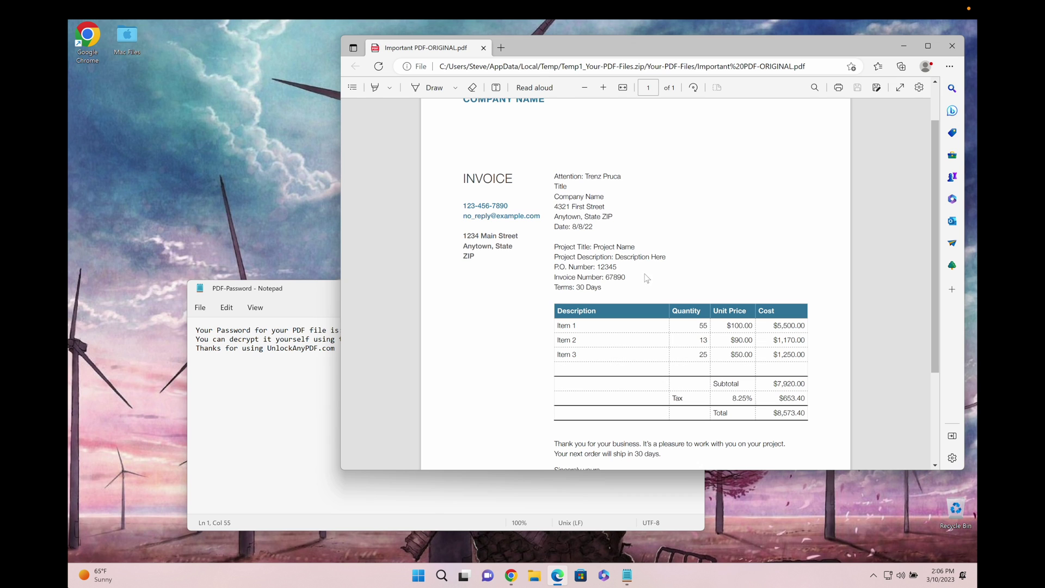
scroll(603, 298, "down", 2)
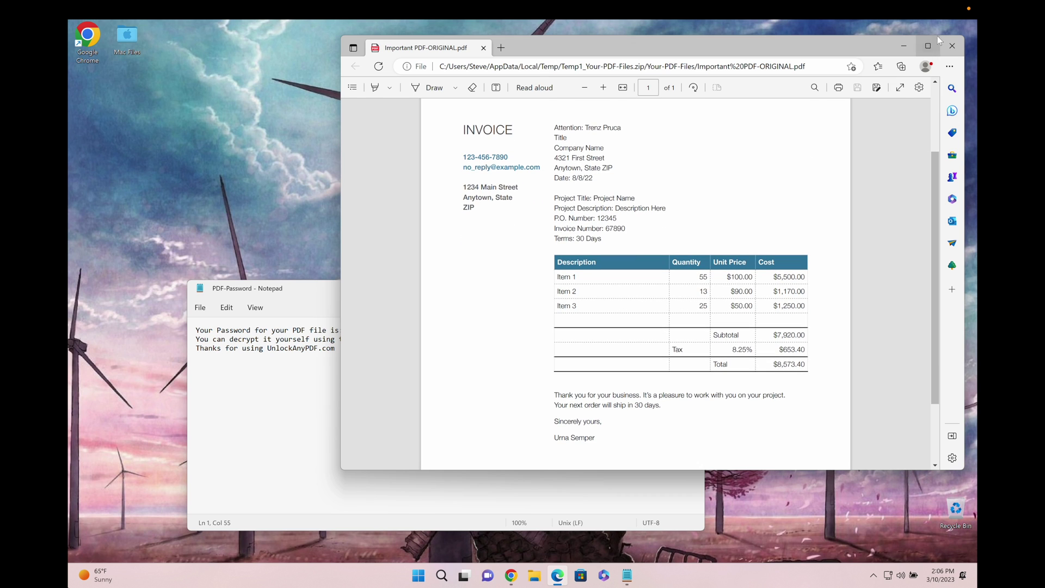
scroll(691, 237, "up", 2)
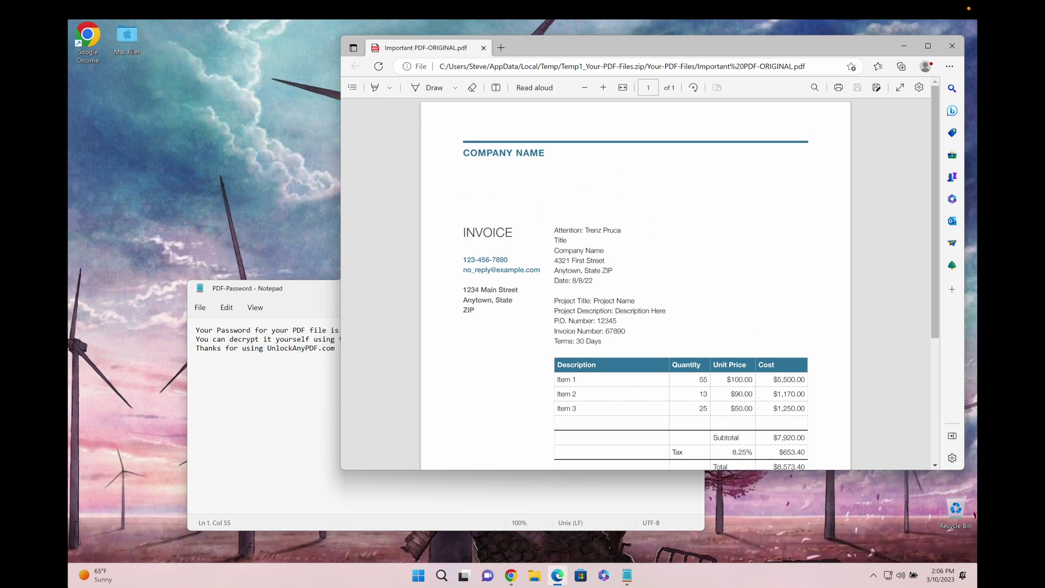
left_click(953, 46)
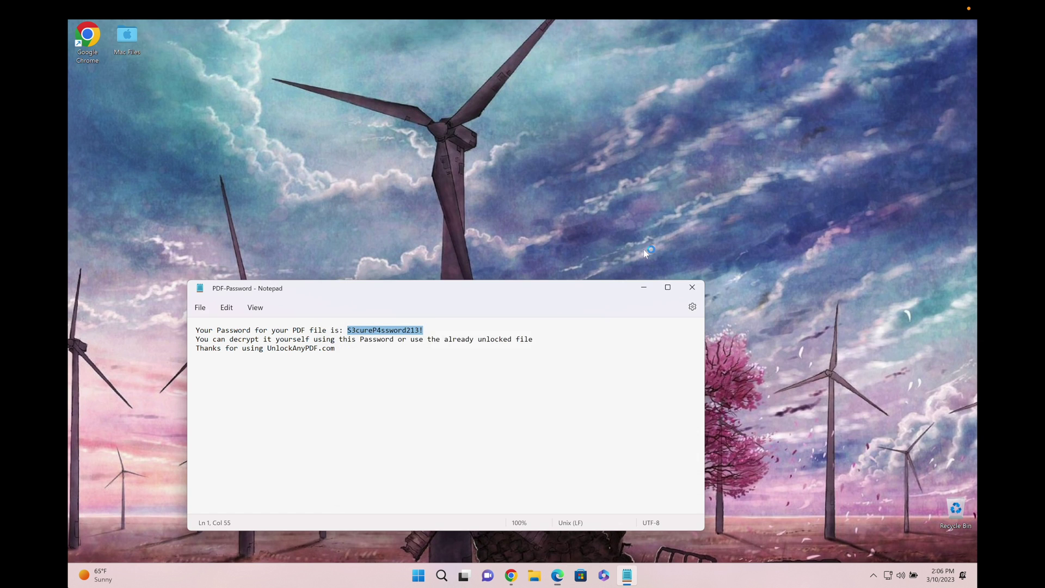
- Close Notepad, scroll through the 'pdf unlock' Google results, then minimize Chrome to the desktop
left_click(692, 288)
left_click(523, 576)
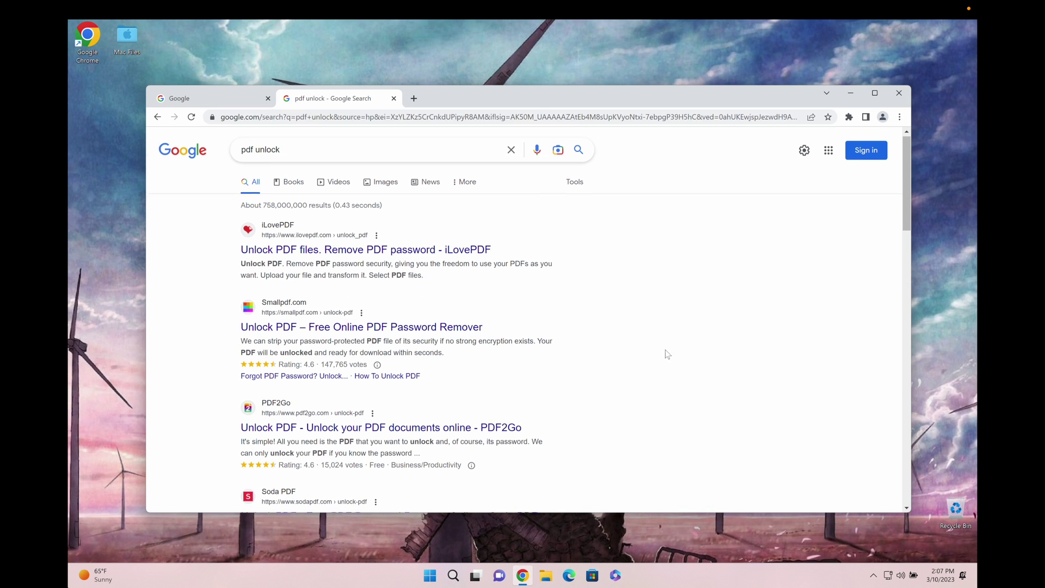
triple_click(294, 152)
left_click(621, 283)
scroll(564, 242, "down", 2)
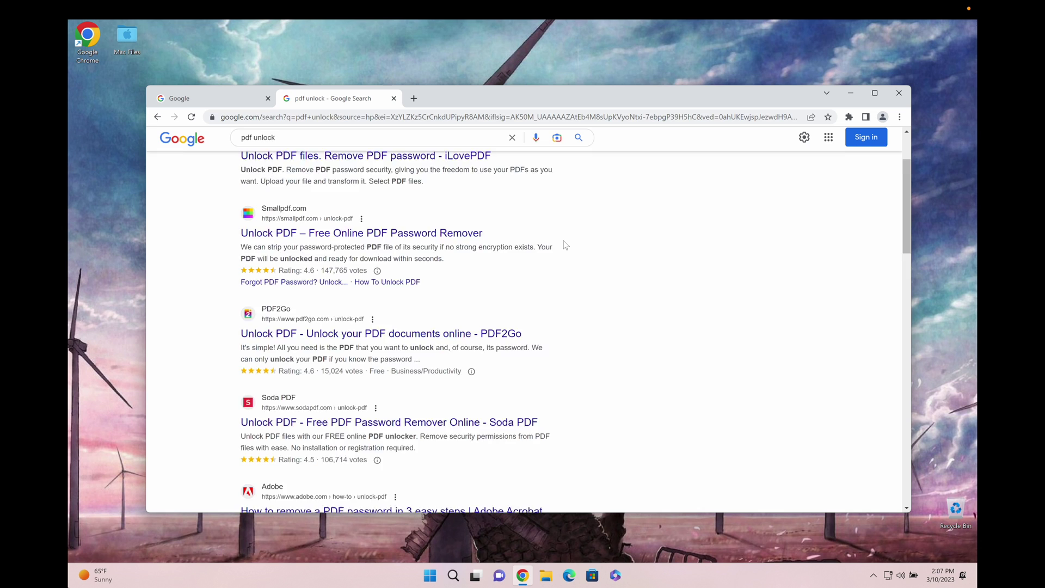
scroll(564, 243, "down", 7)
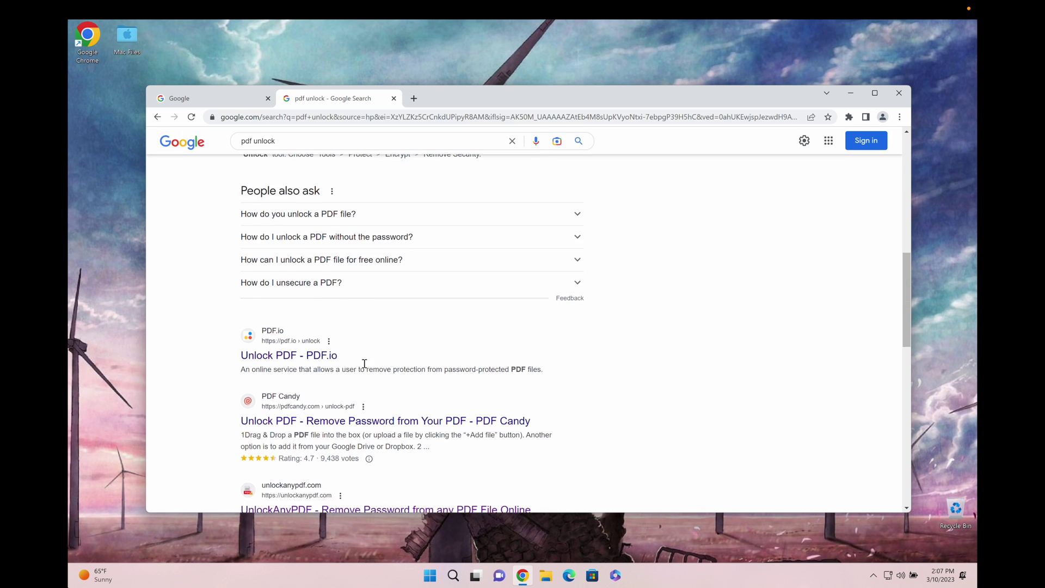
scroll(365, 364, "down", 4)
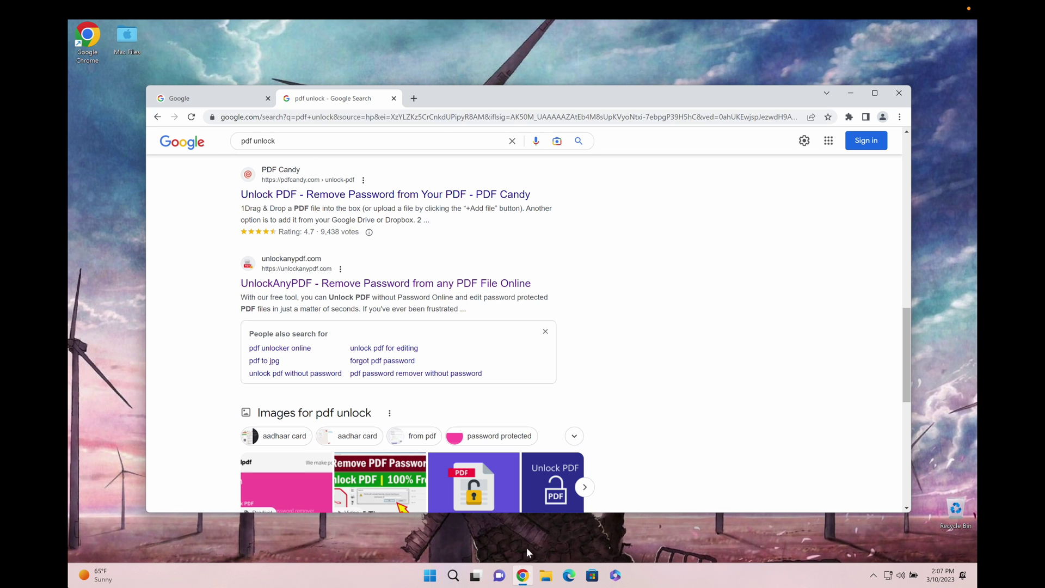
left_click(523, 575)
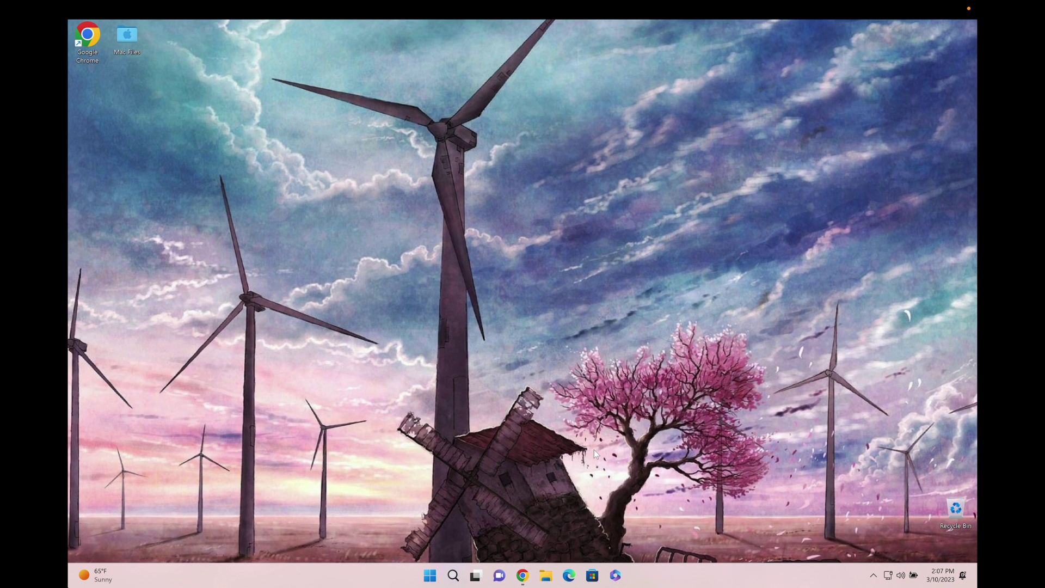